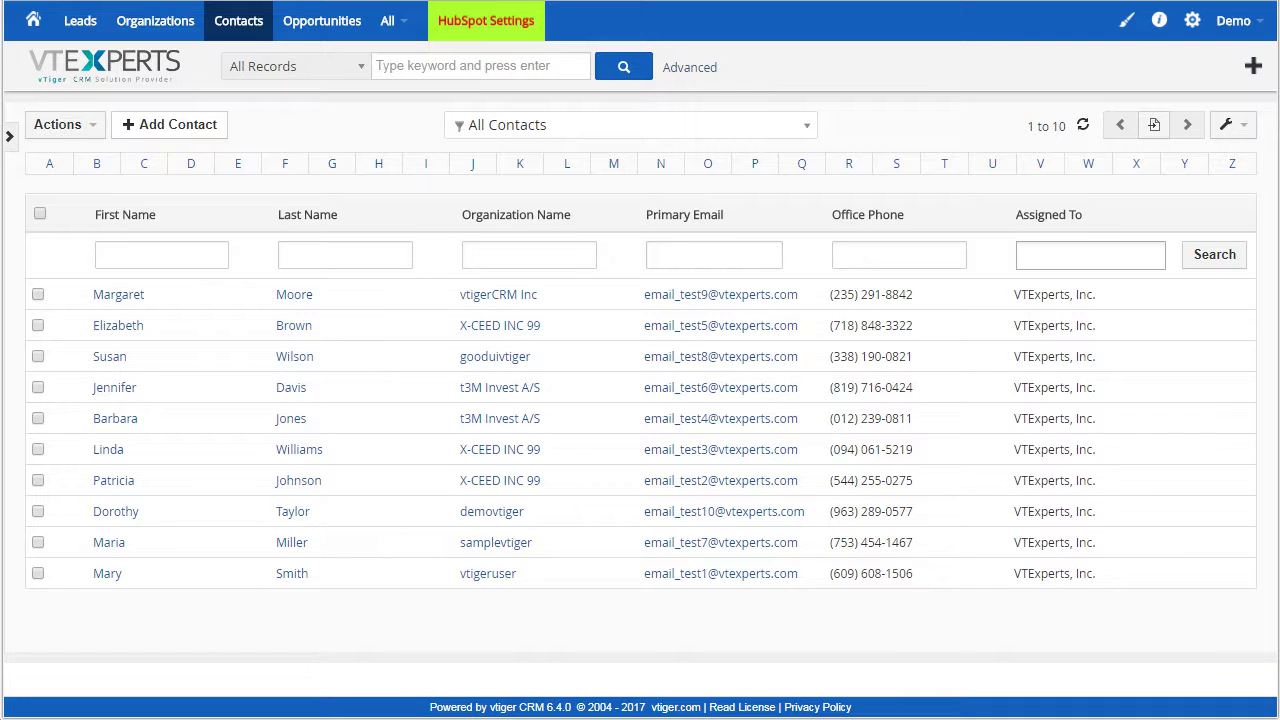
Open the detail record of the first contact, the one at vtigerCRM Inc
left_click(303, 305)
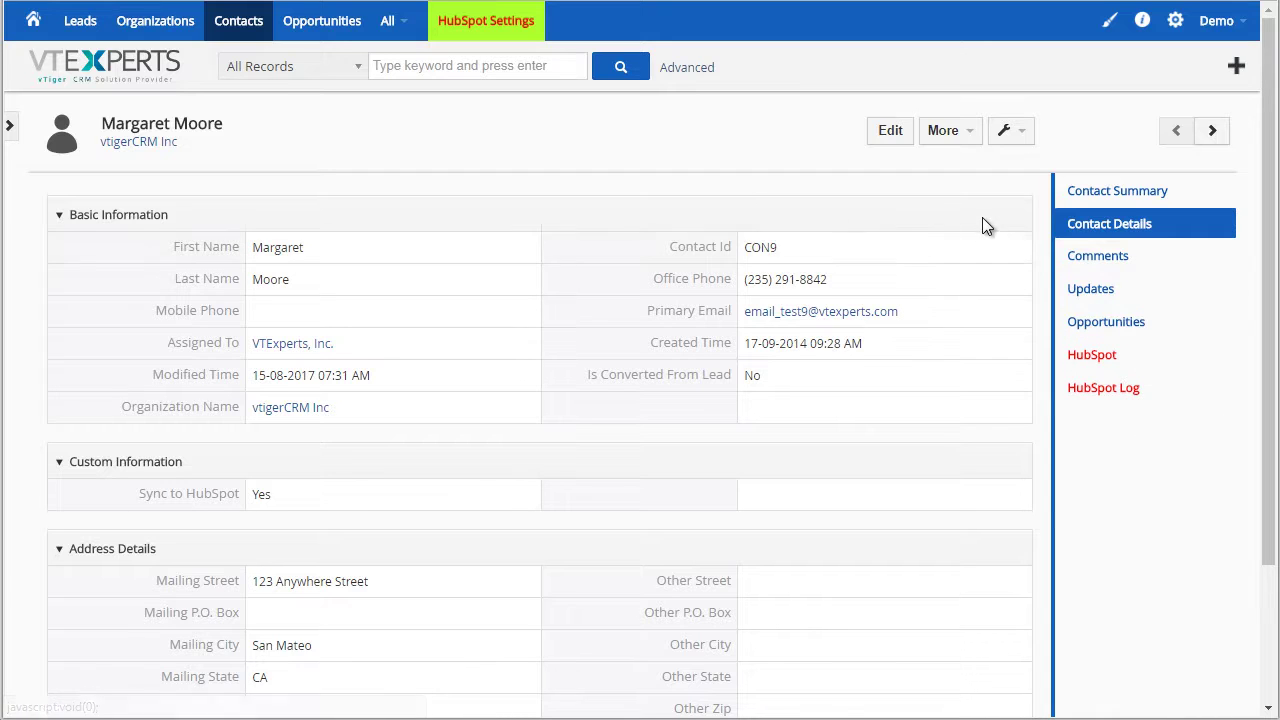
Look over the contact's embedded HubSpot profile and its First Name field
left_click(1136, 360)
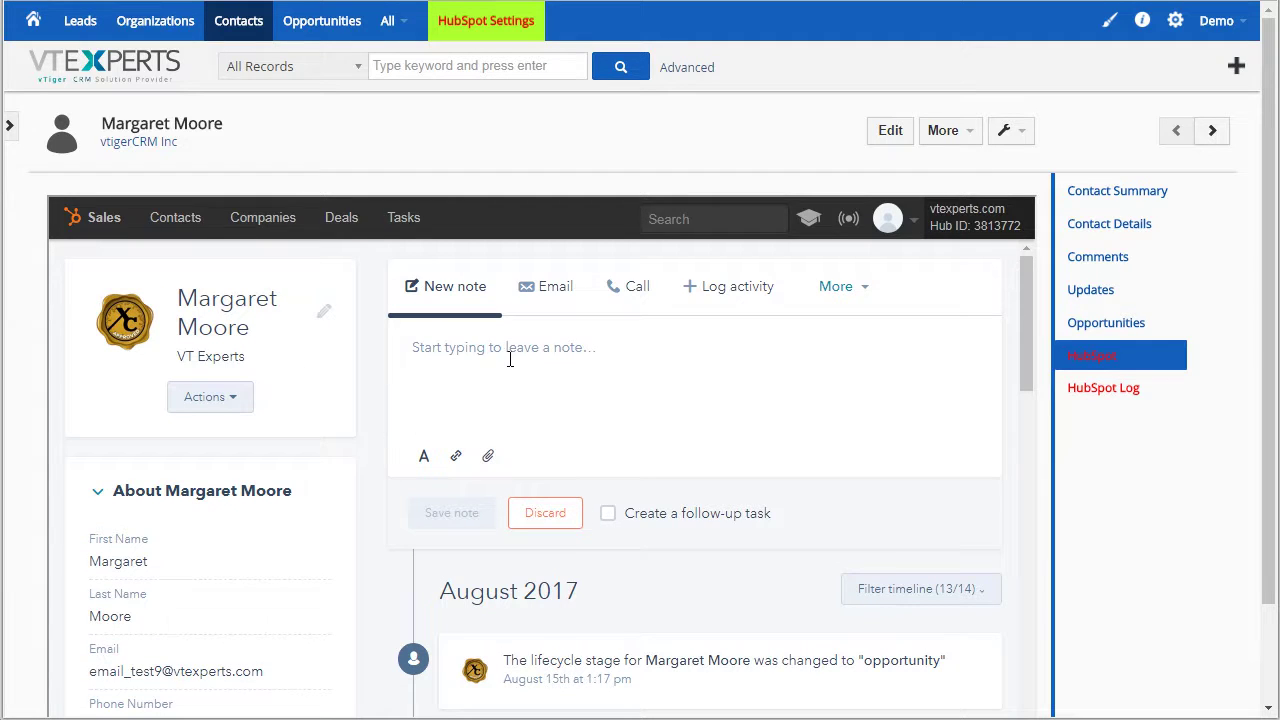
scroll(1095, 345, "down", 1)
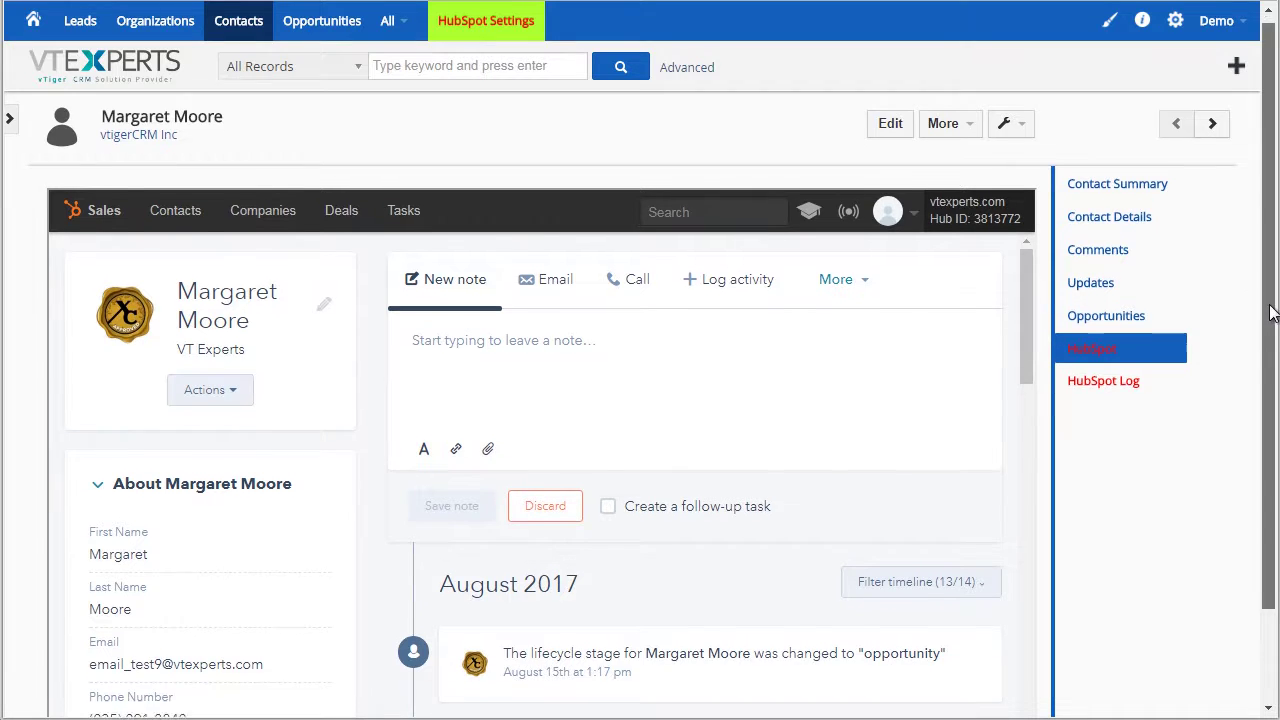
mouse_move(1023, 249)
left_mouse_down()
mouse_move(1024, 322)
mouse_move(1000, 292)
left_mouse_up()
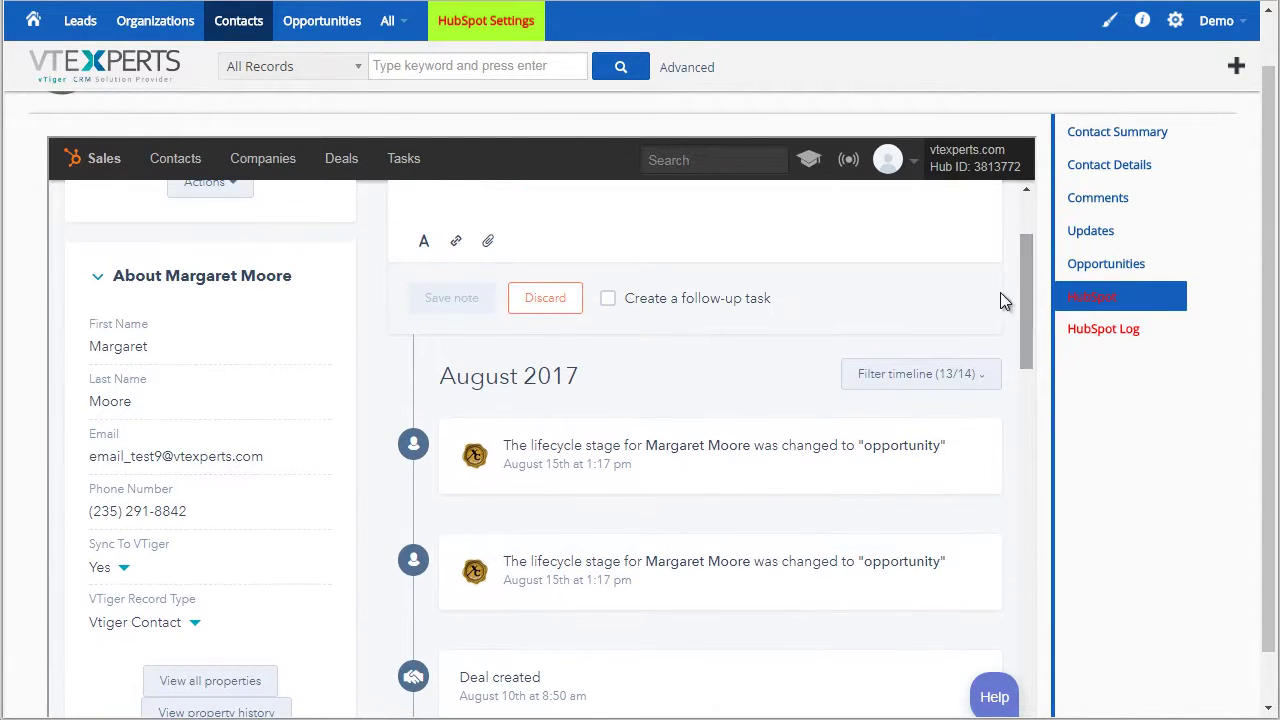
left_click(189, 348)
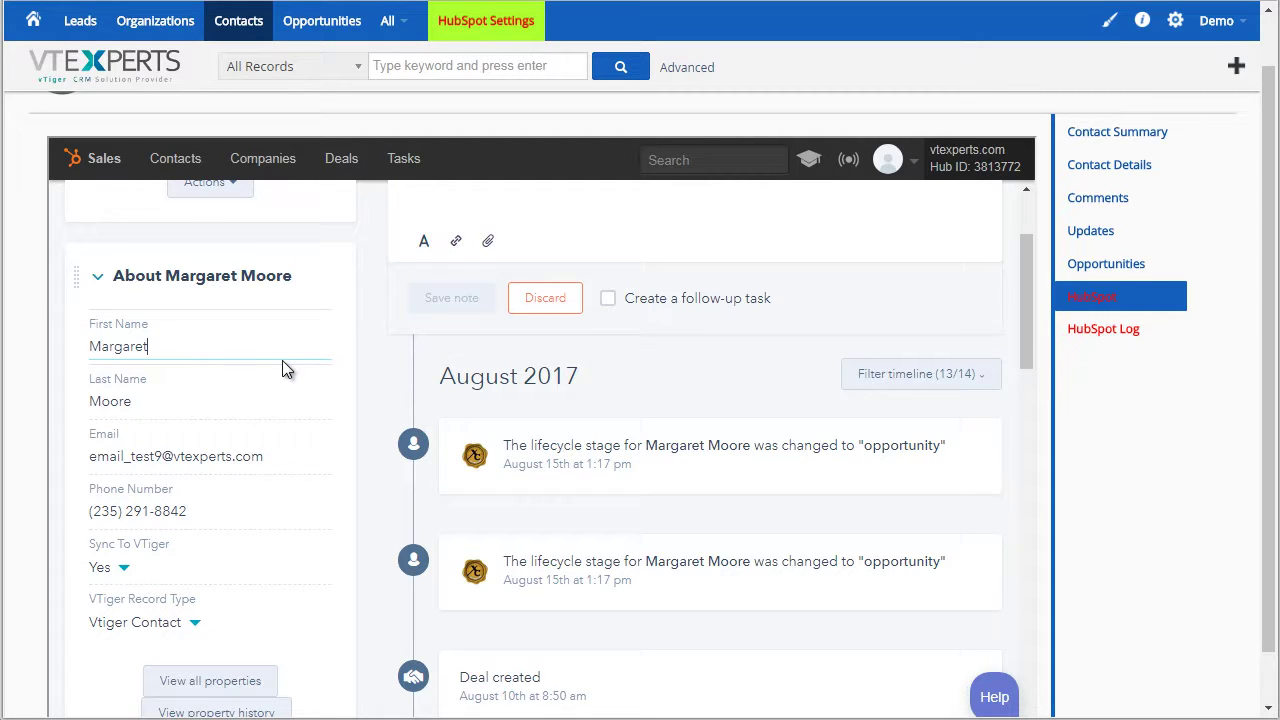
scroll(443, 351, "up", 2)
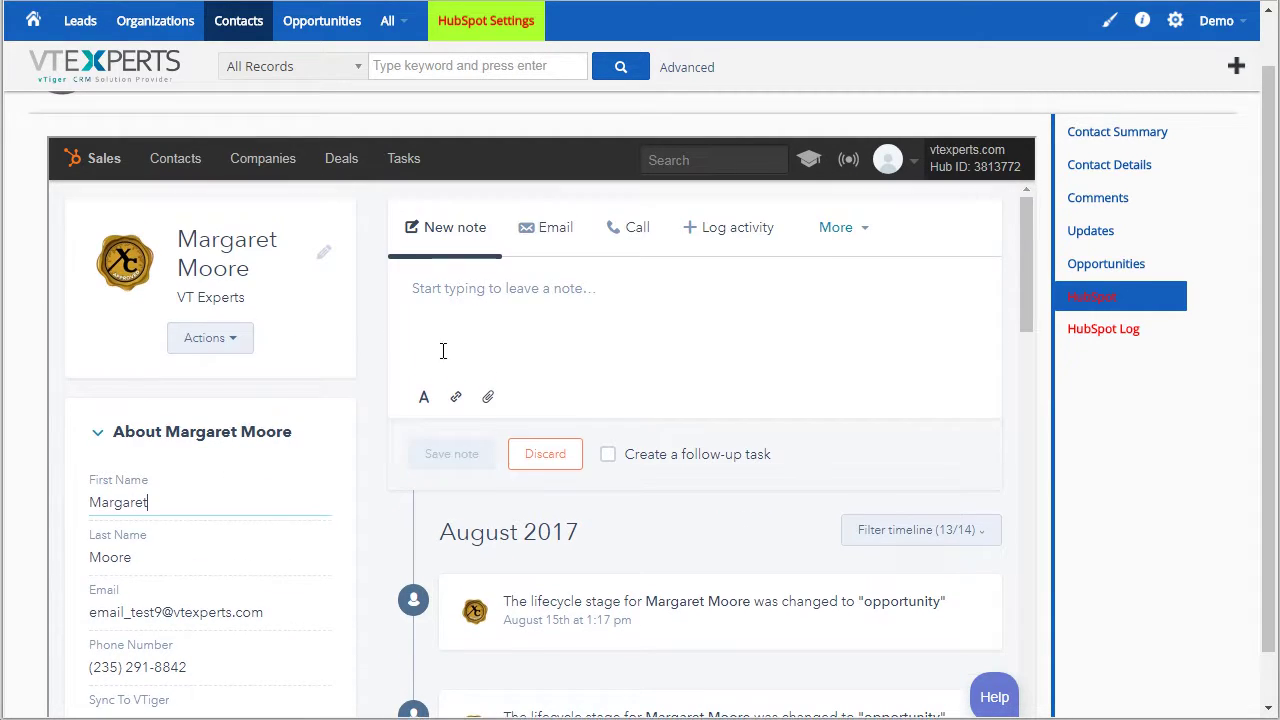
Glance at the contact's HubSpot Log, then return to the Contact Details page
left_click(1120, 330)
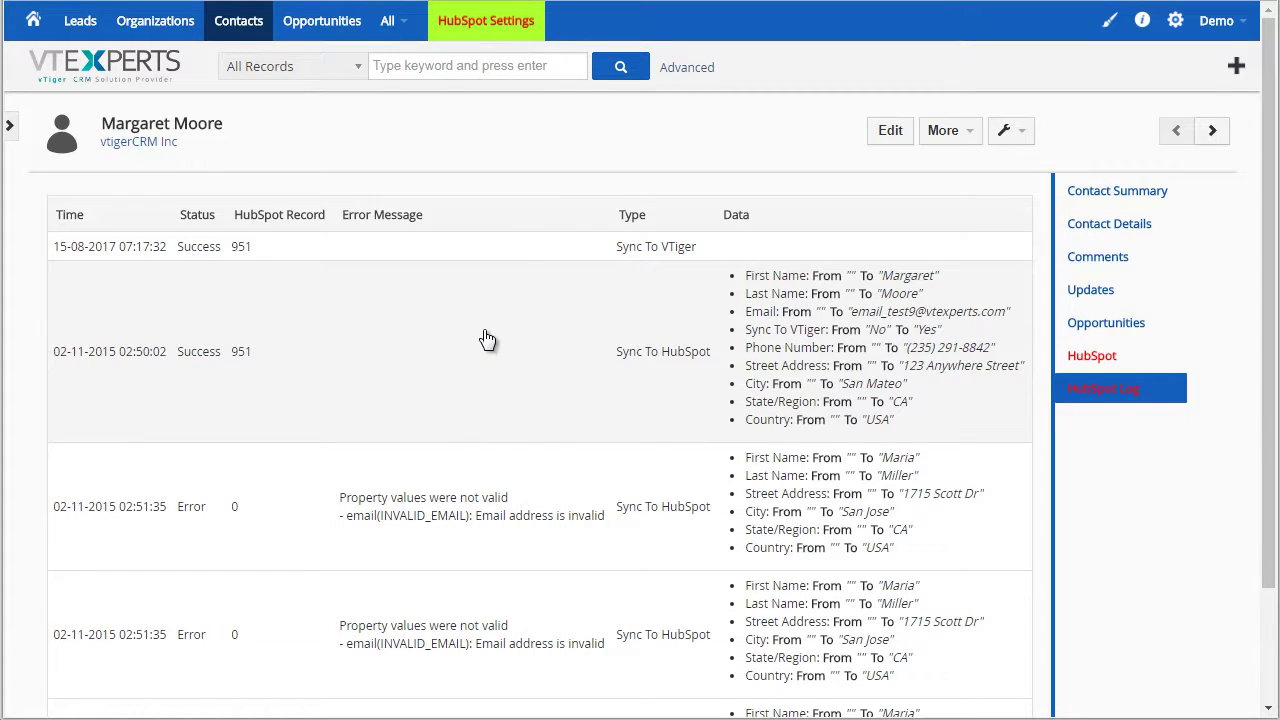
left_click(1133, 220)
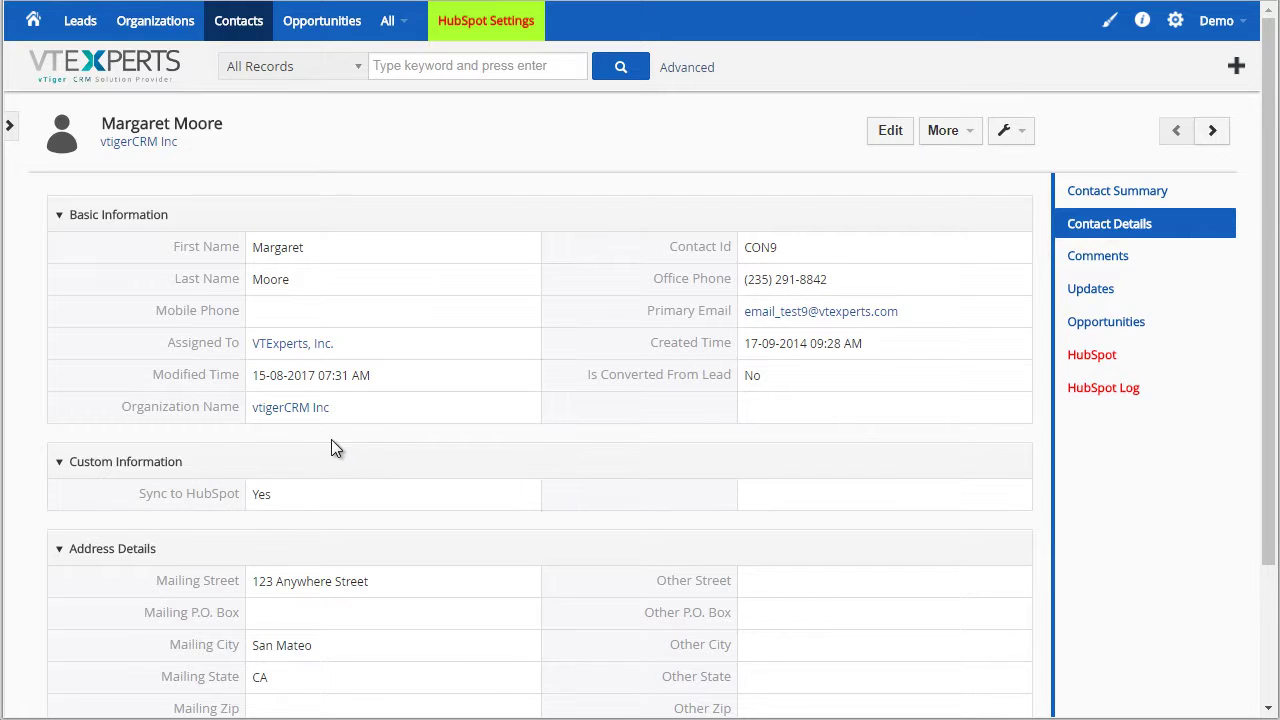
left_click(893, 285)
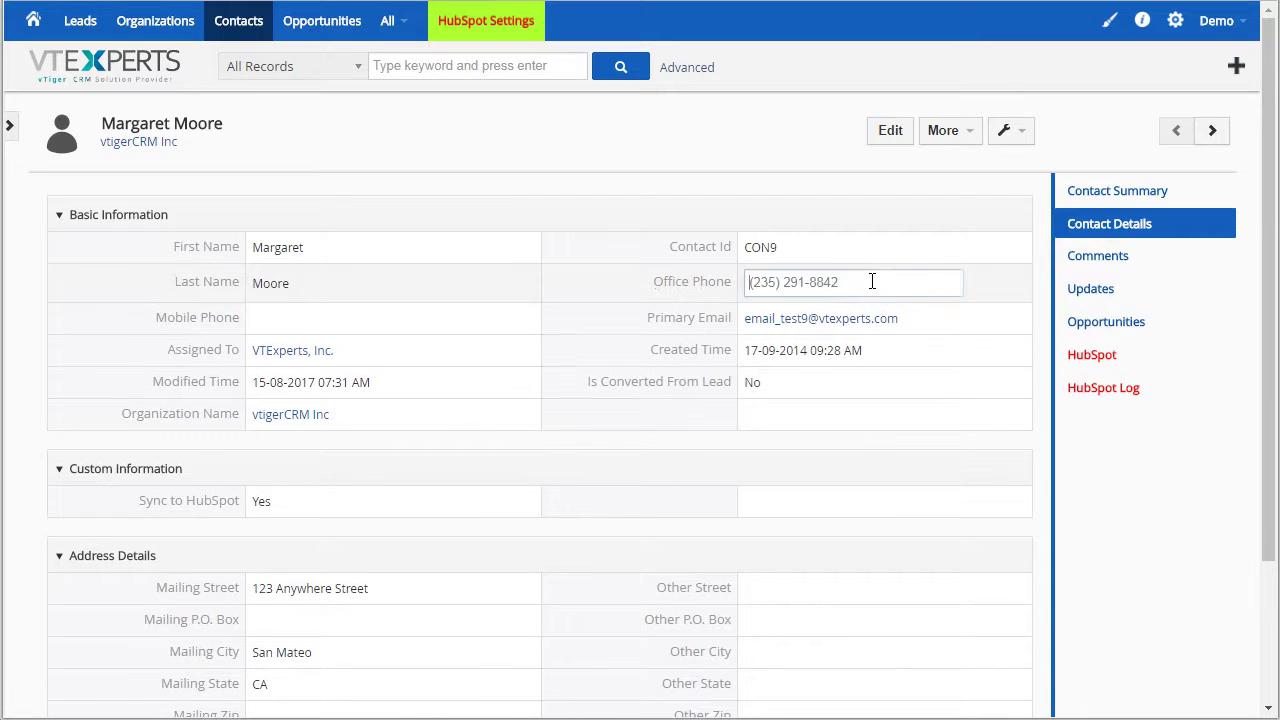
left_click_drag(883, 281, 718, 293)
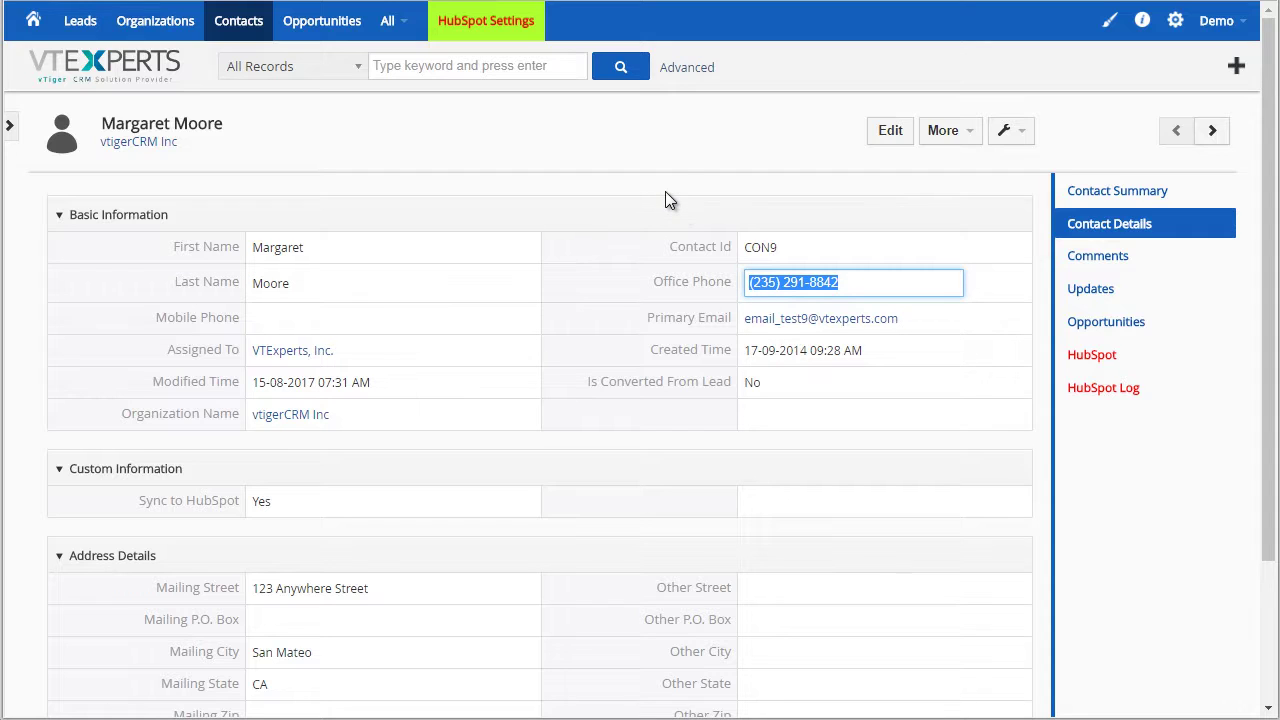
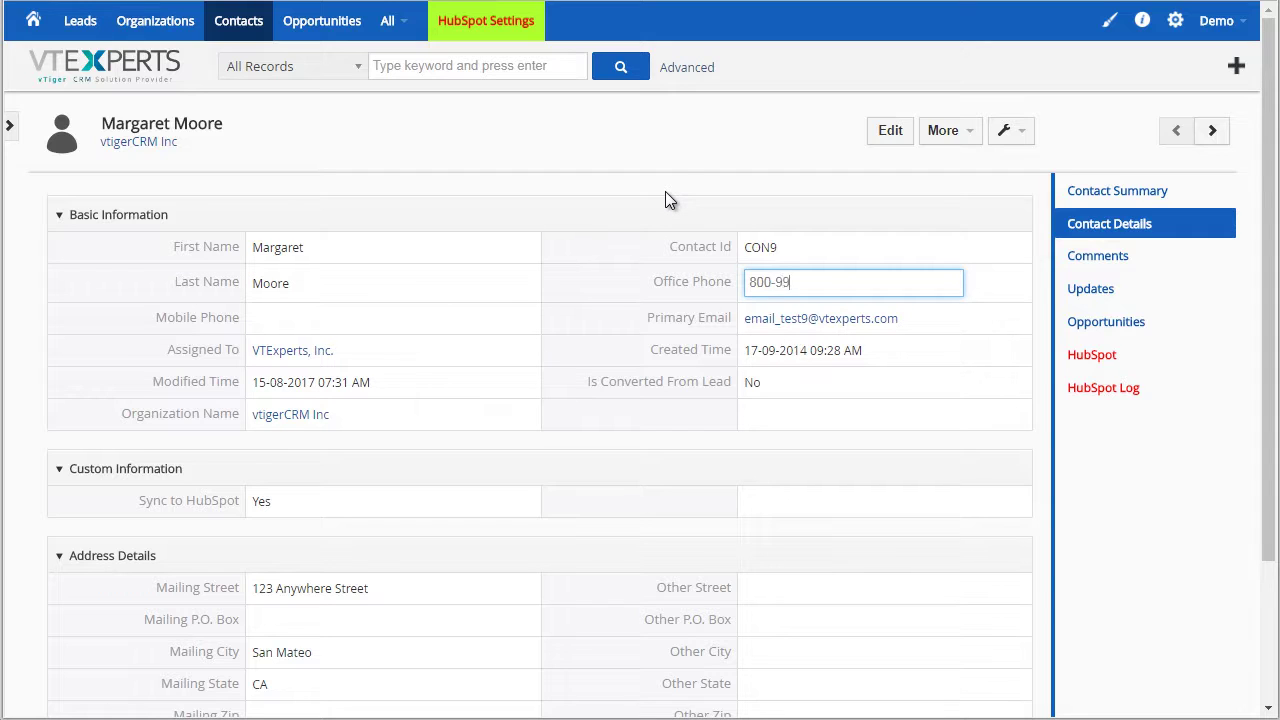
left_click(638, 226)
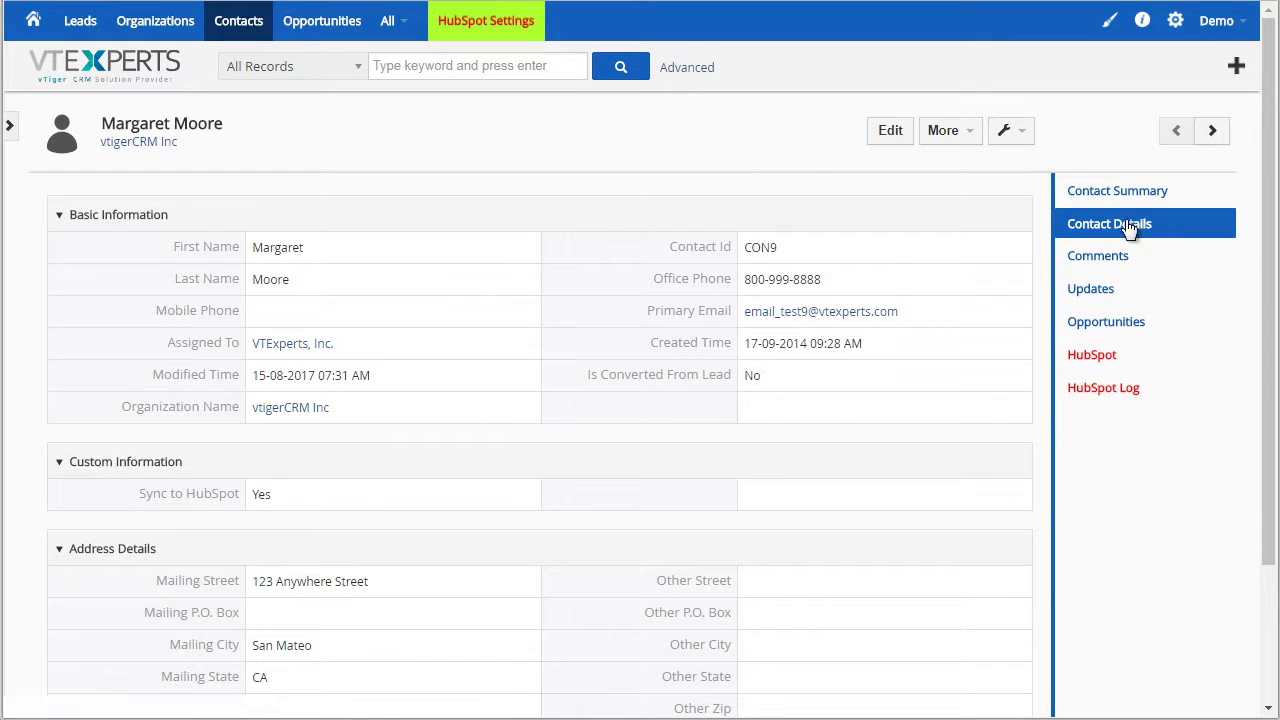
left_click(1121, 388)
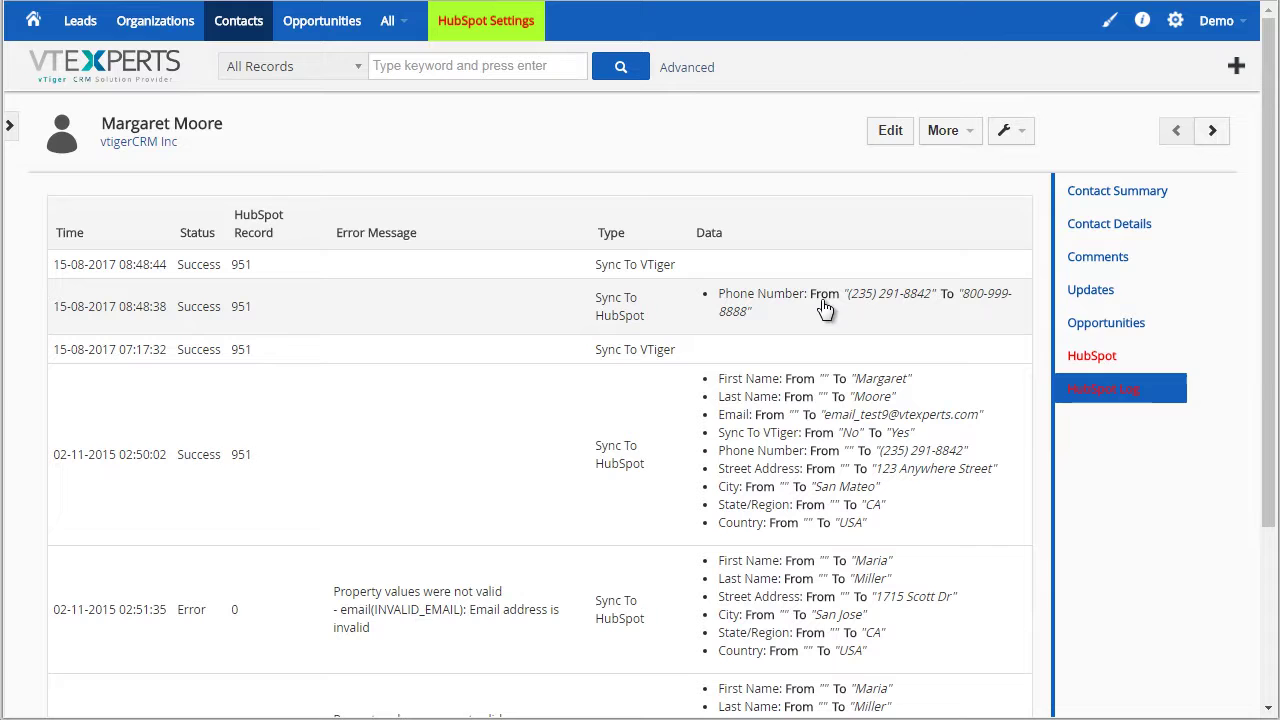
left_click(1096, 358)
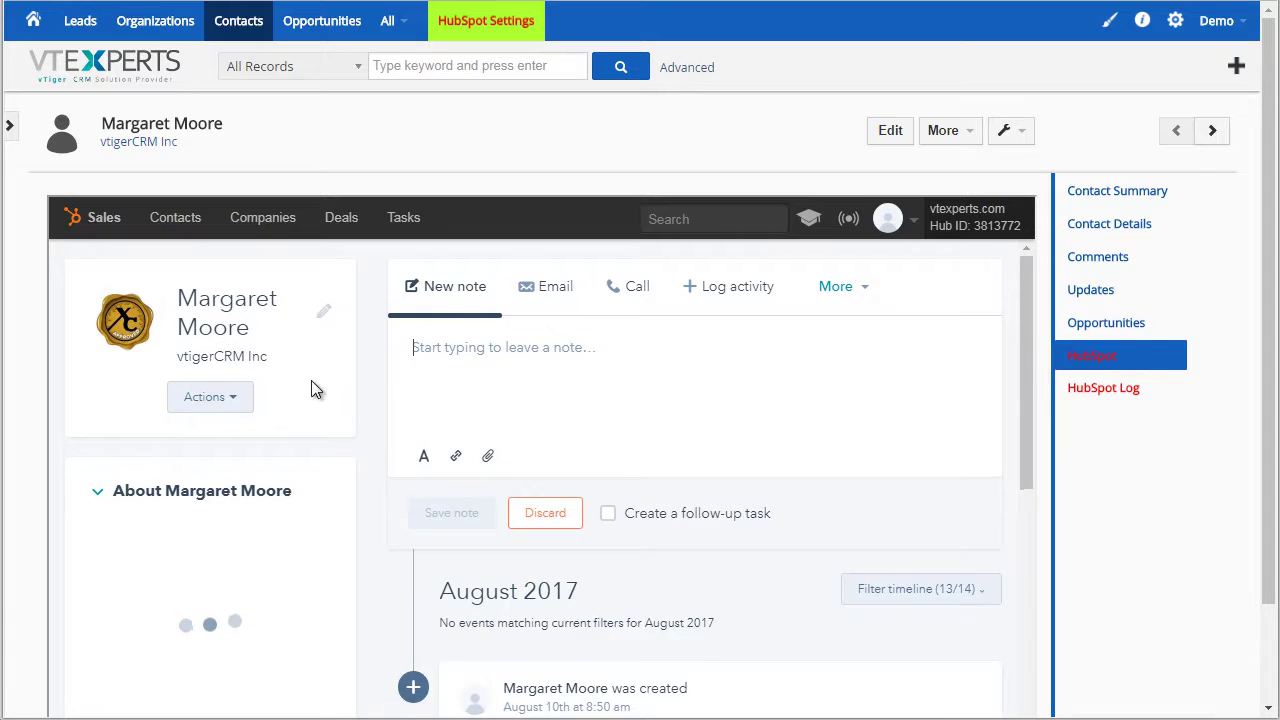
scroll(283, 505, "down", 2)
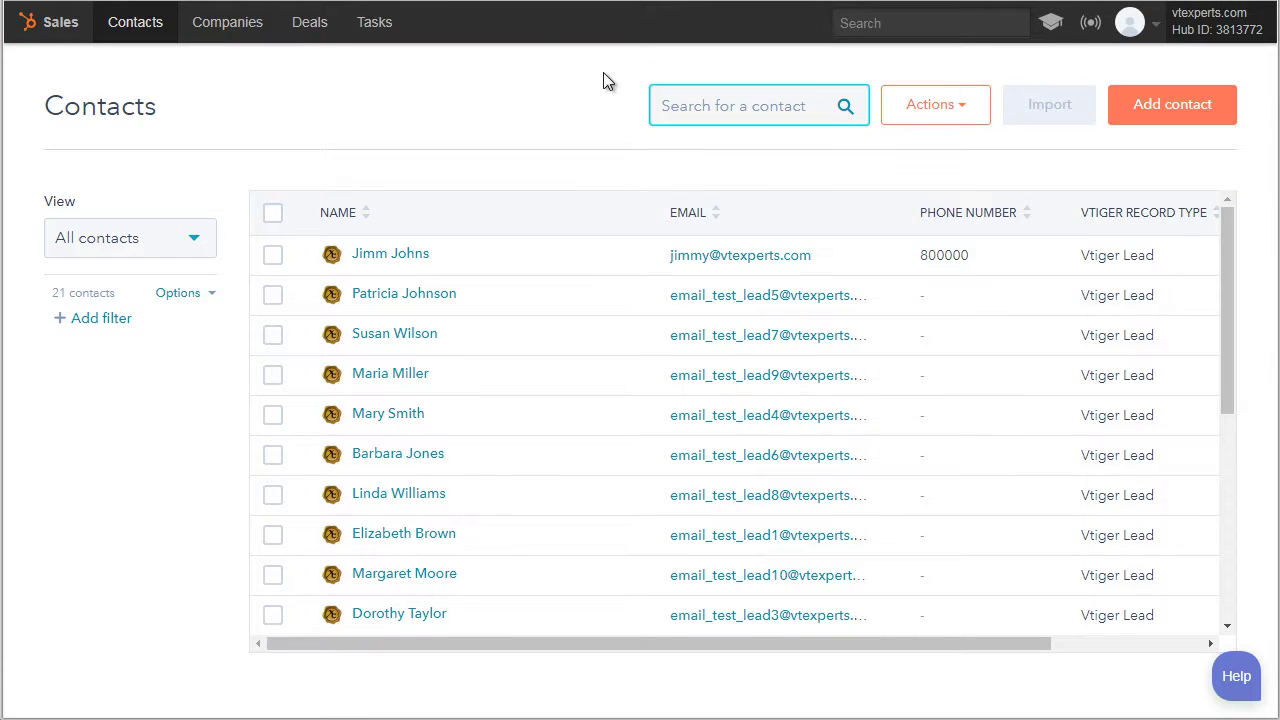
scroll(472, 507, "down", 3)
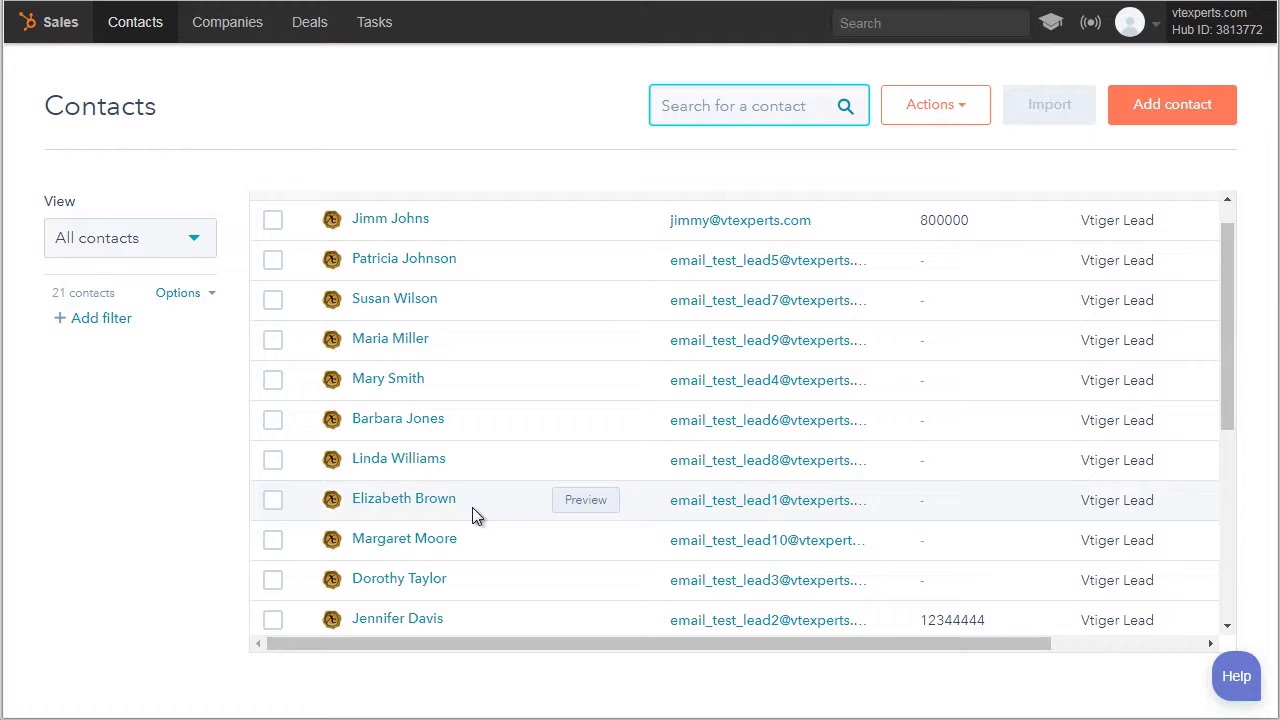
left_click(423, 436)
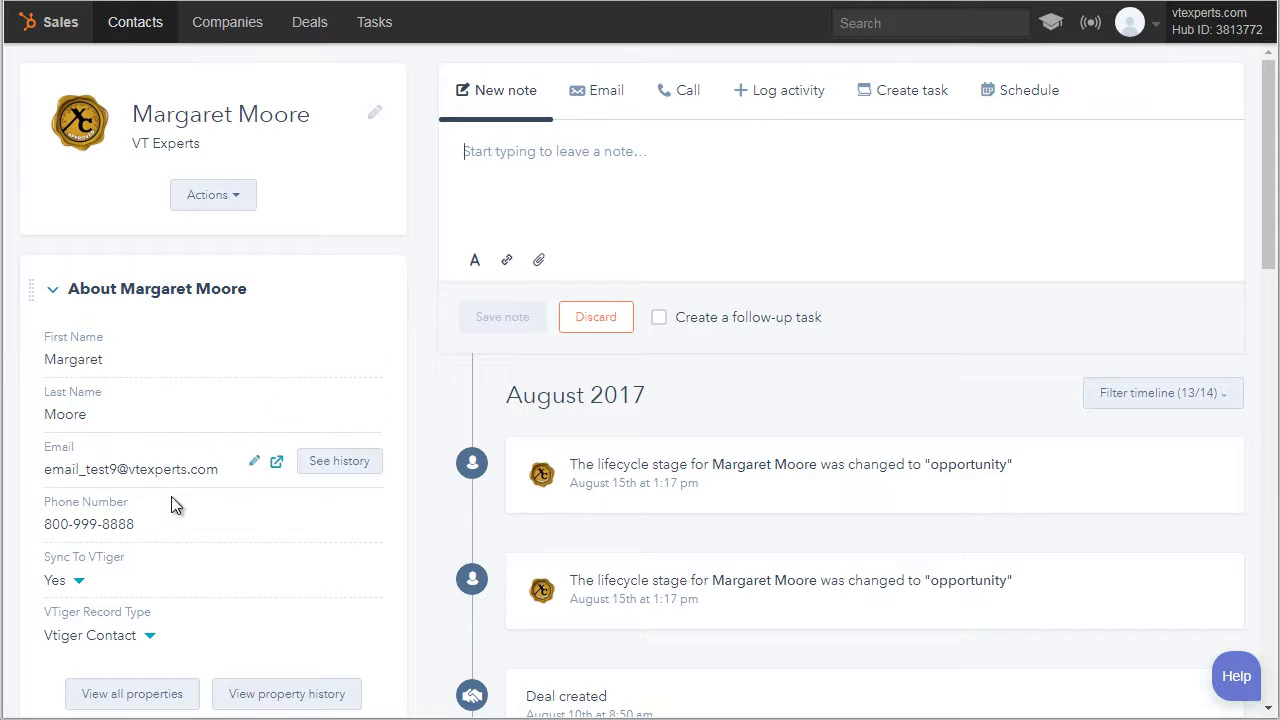
left_click_drag(151, 524, 53, 521)
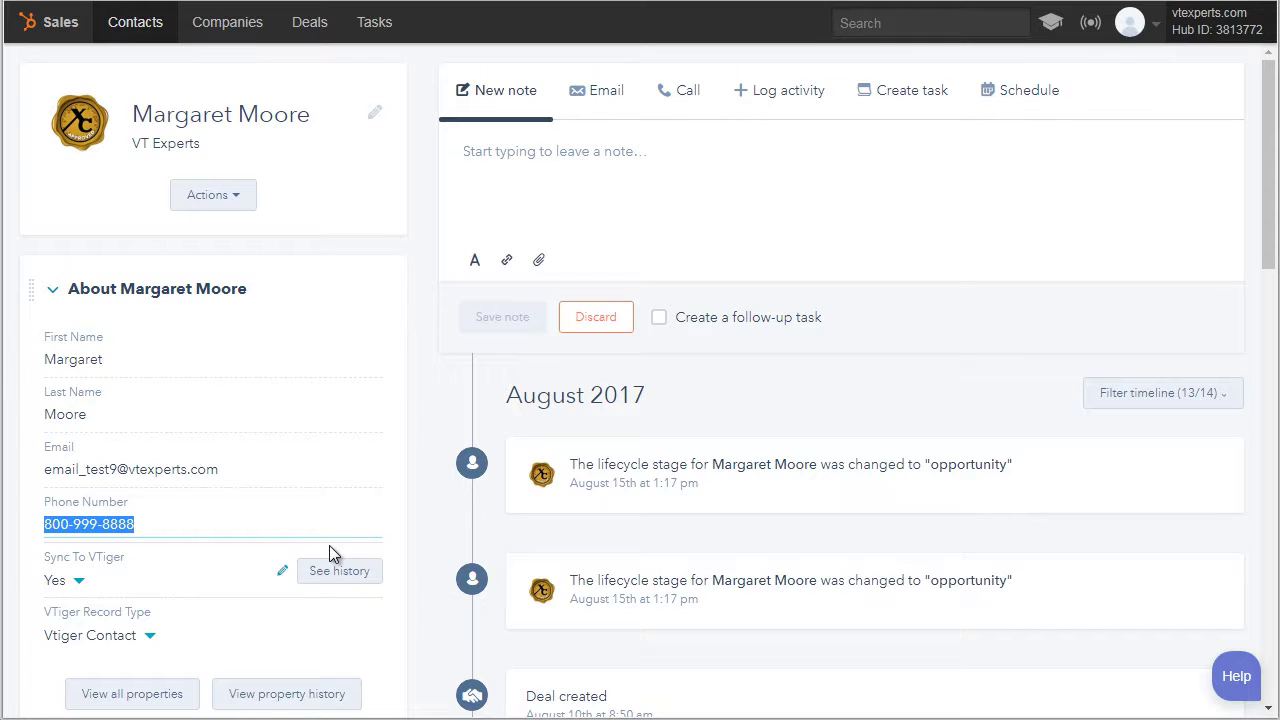
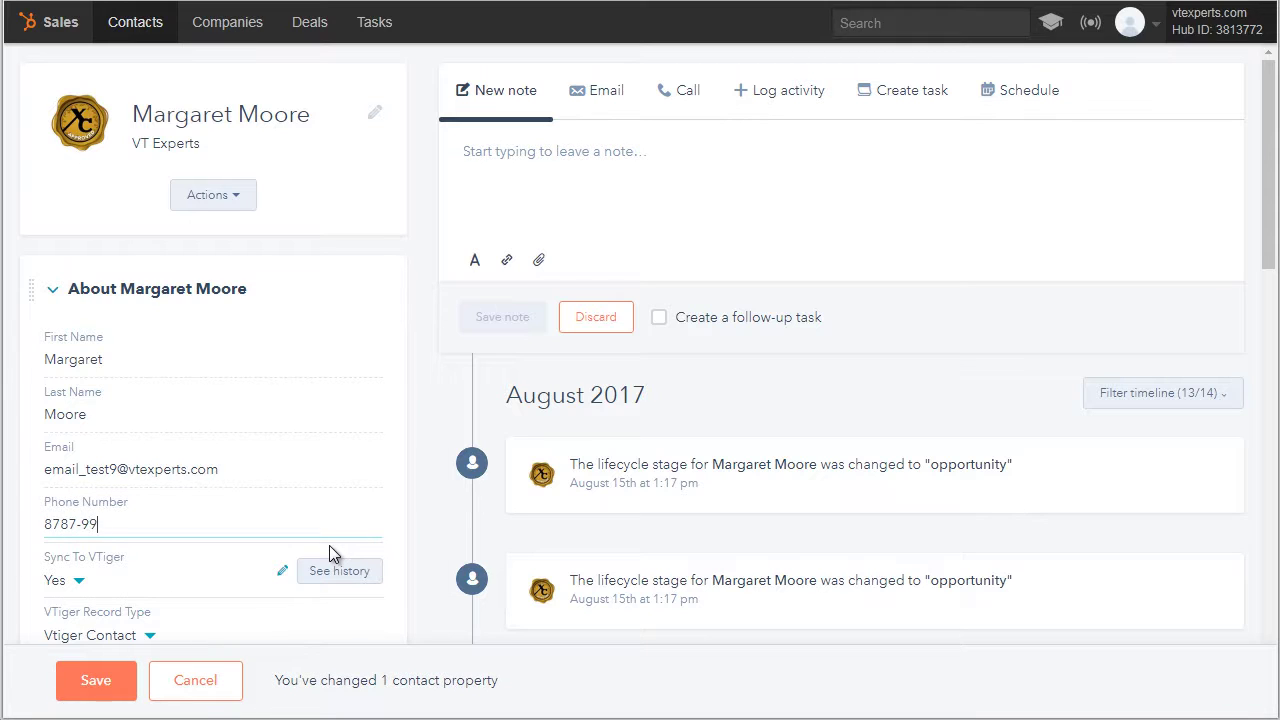
scroll(333, 545, "down", 1)
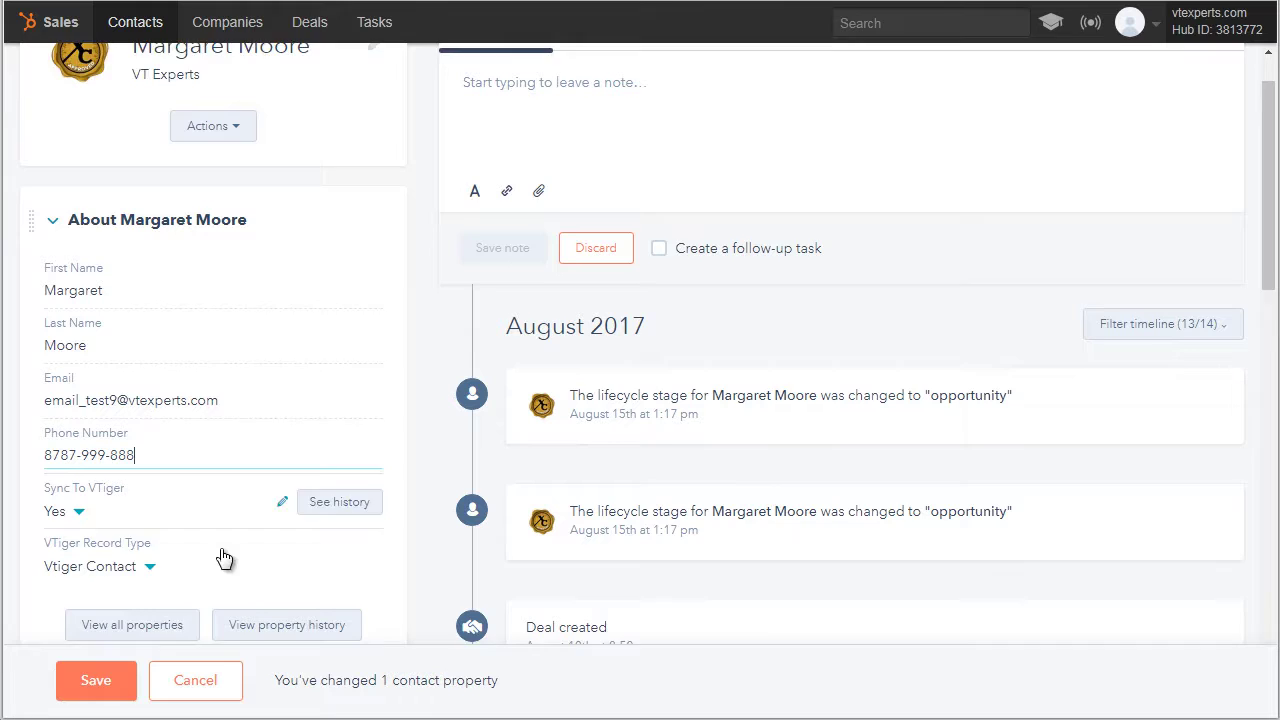
left_click(108, 678)
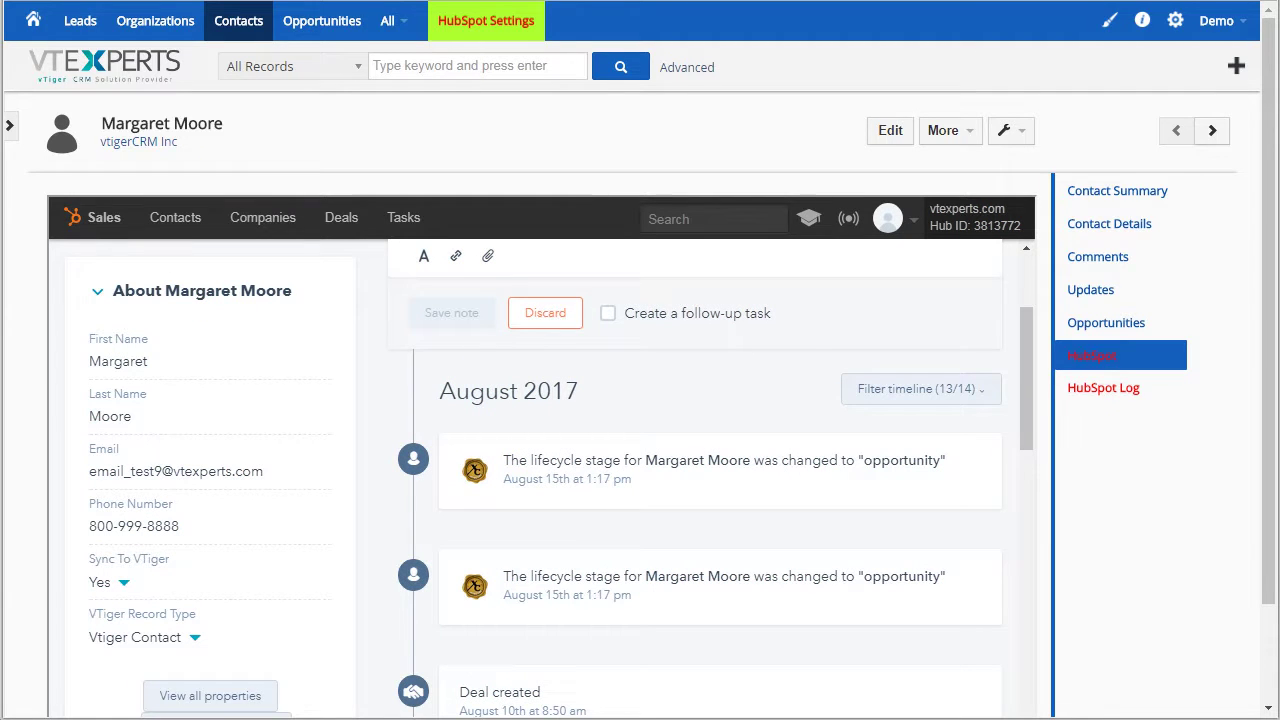
left_click(1150, 226)
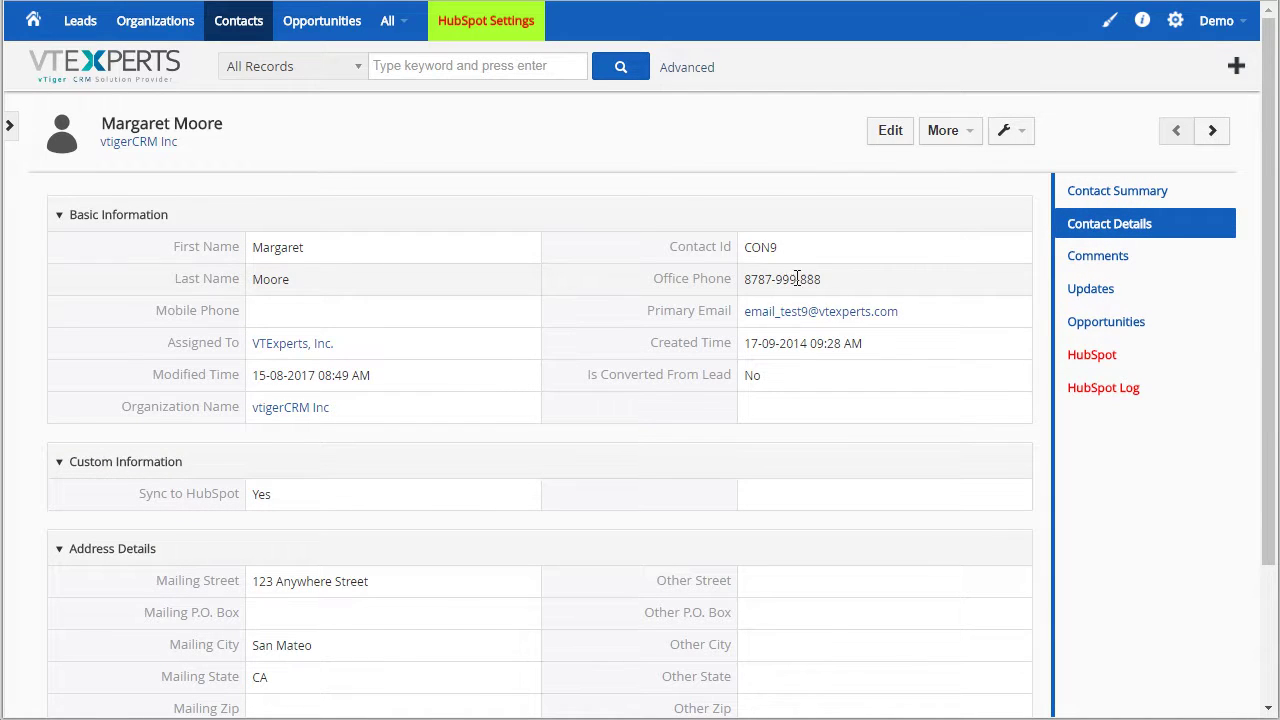
left_click(1128, 388)
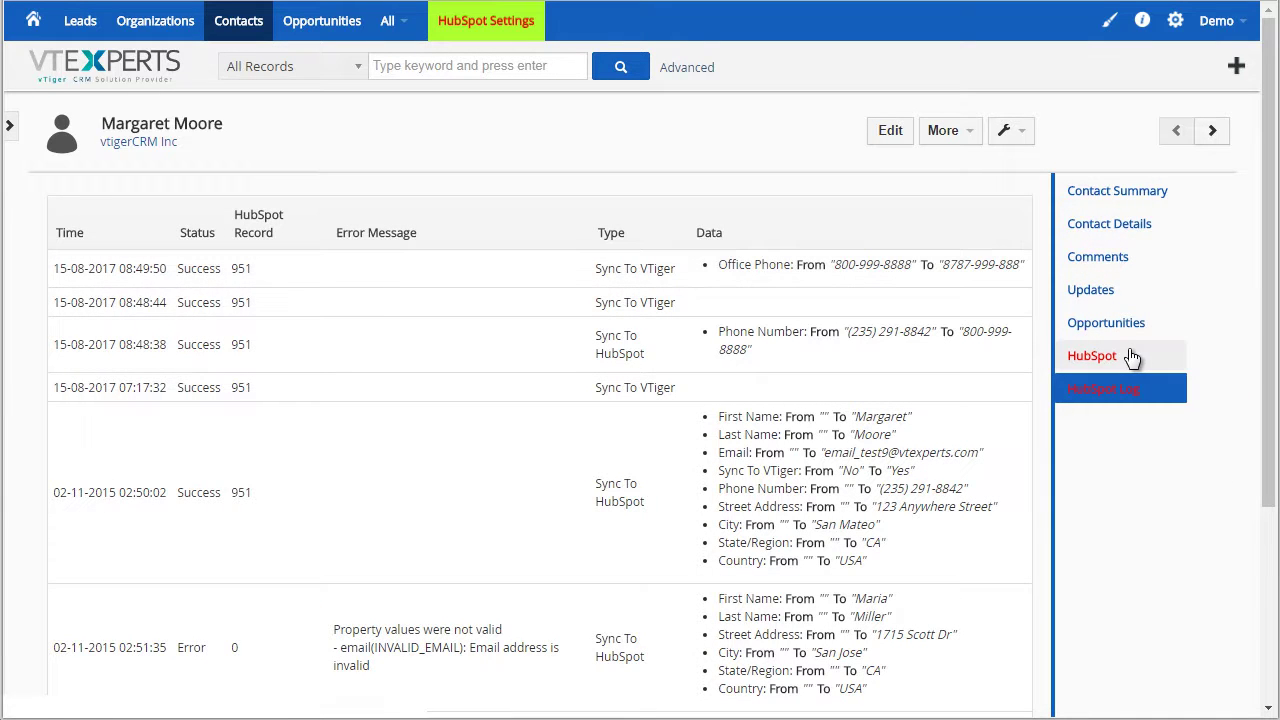
left_click(1131, 357)
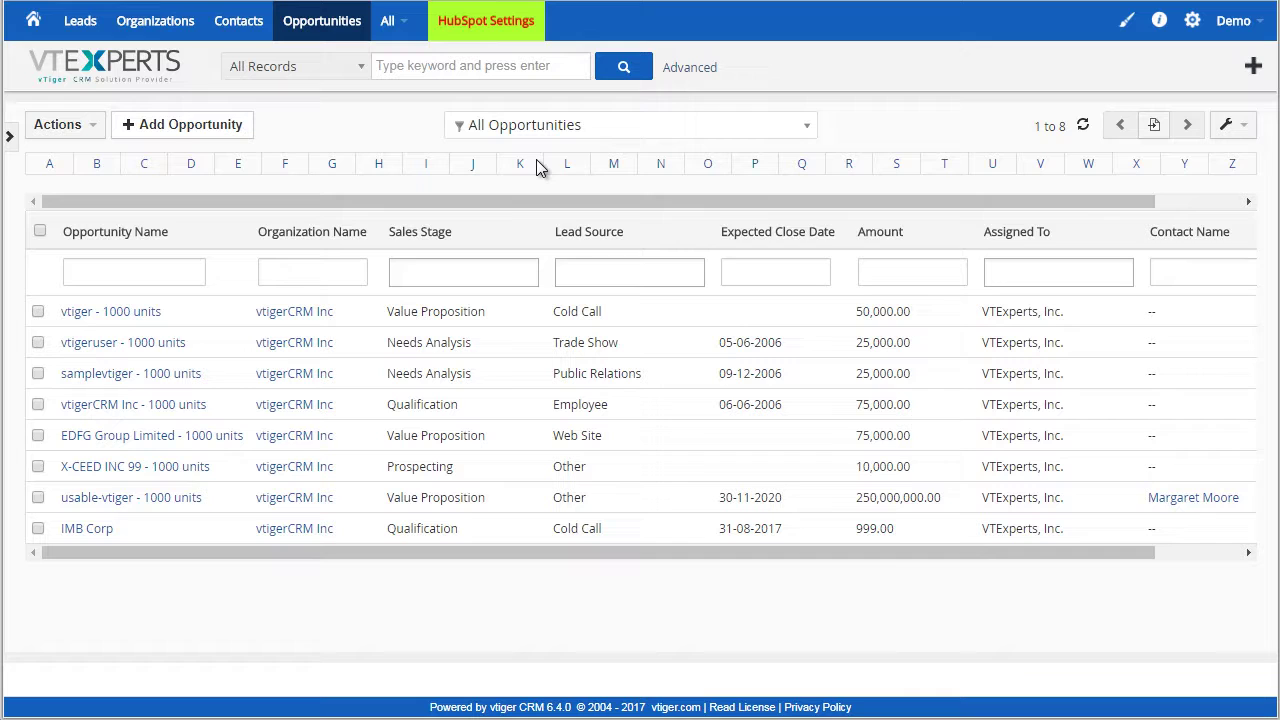
Start opportunity Test Oppt for vtigerCRM Inc, Prospecting, closing 31-08-2017, linked to the synced contact
left_click(205, 125)
left_click(361, 209)
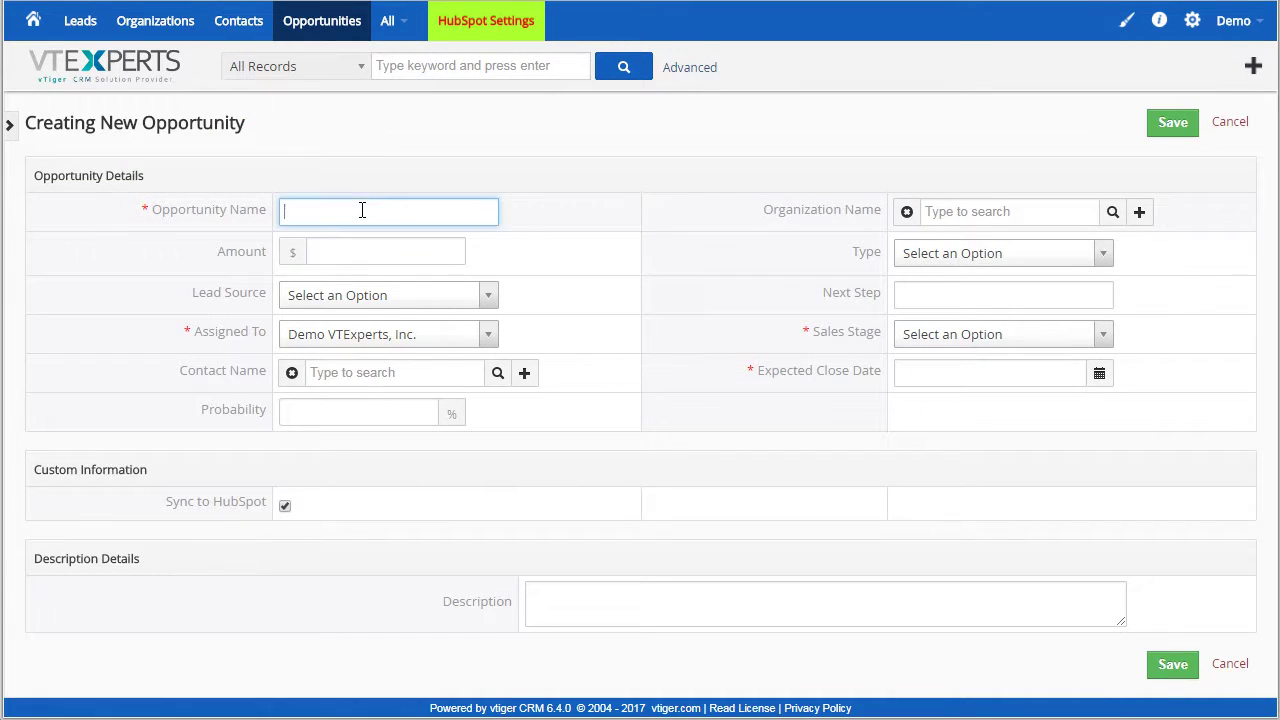
type("Test Oppt")
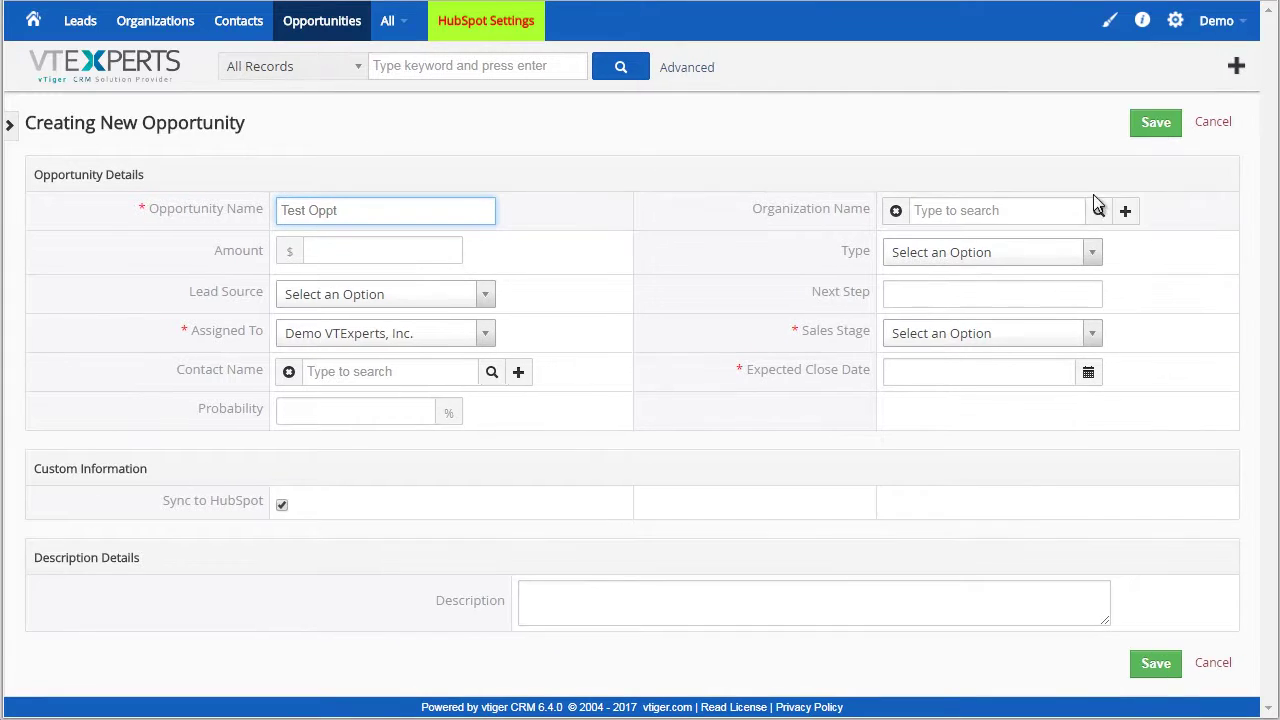
left_click(1097, 210)
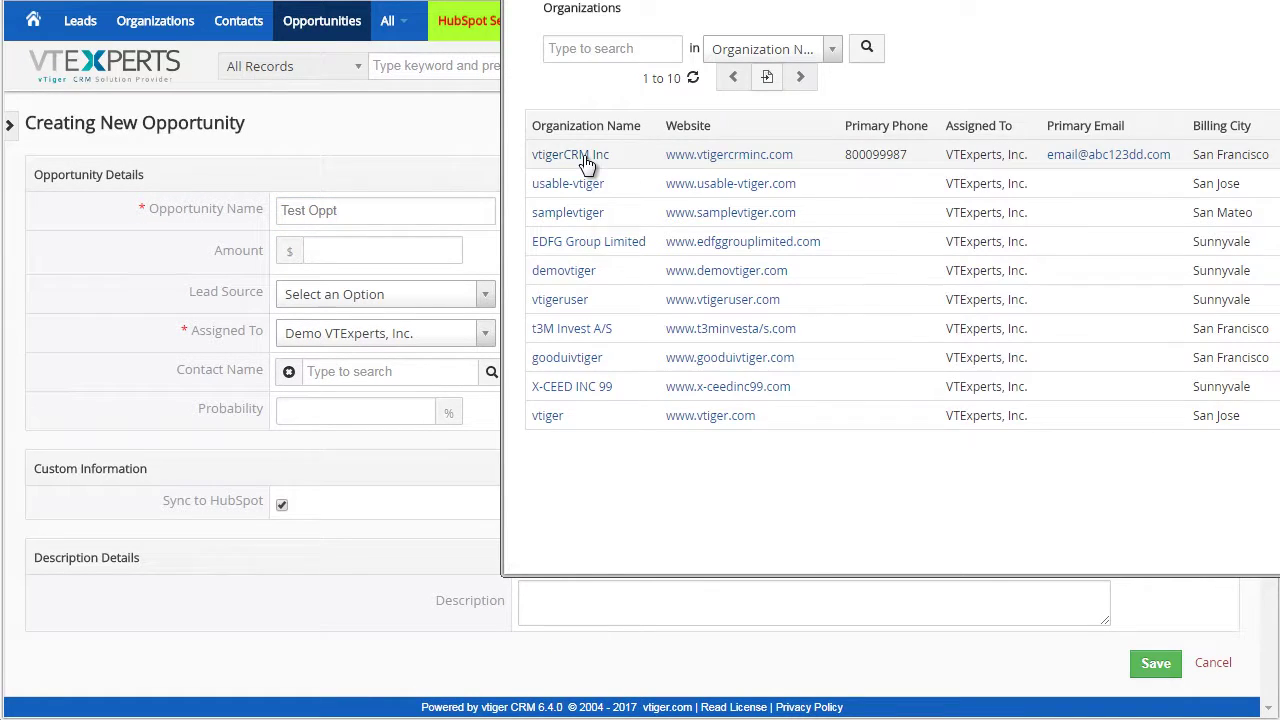
left_click(580, 156)
left_click(951, 344)
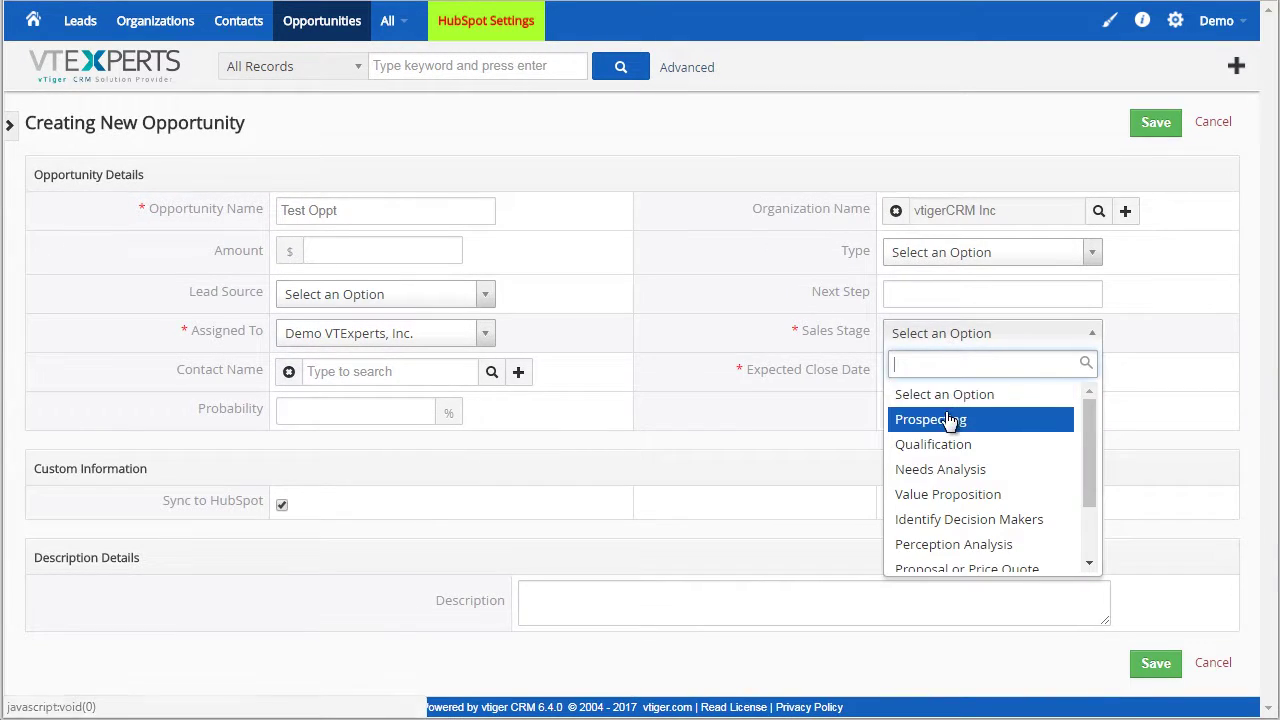
left_click(946, 420)
left_click(937, 373)
left_click(1016, 522)
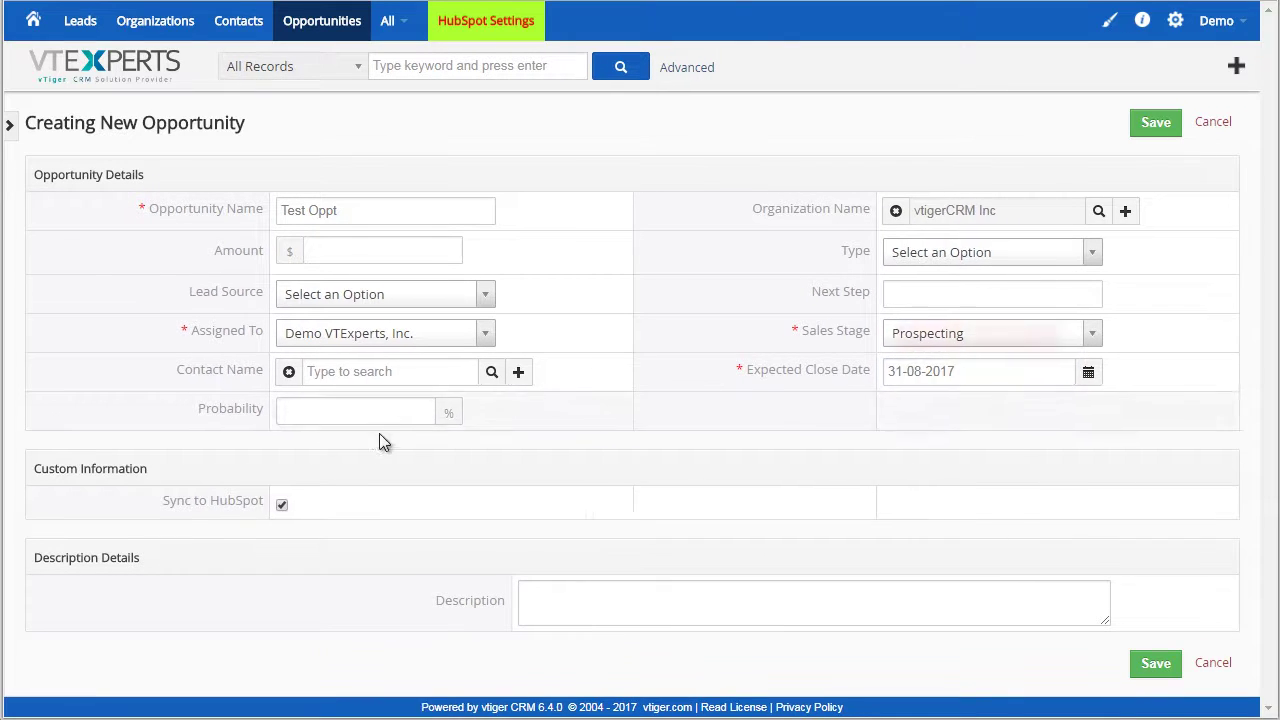
left_click(497, 374)
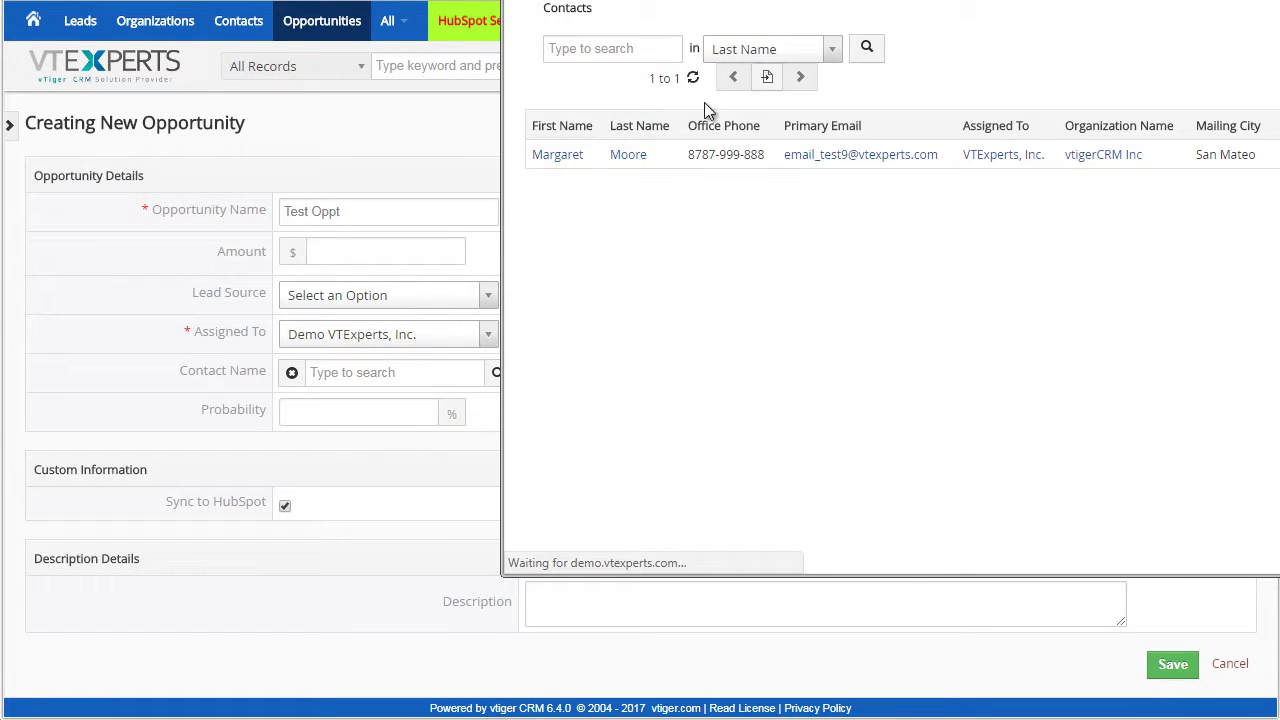
left_click(582, 165)
Give it amount 200, Cold Call source, description 'Description test.', Existing Business type, and save
left_click(356, 260)
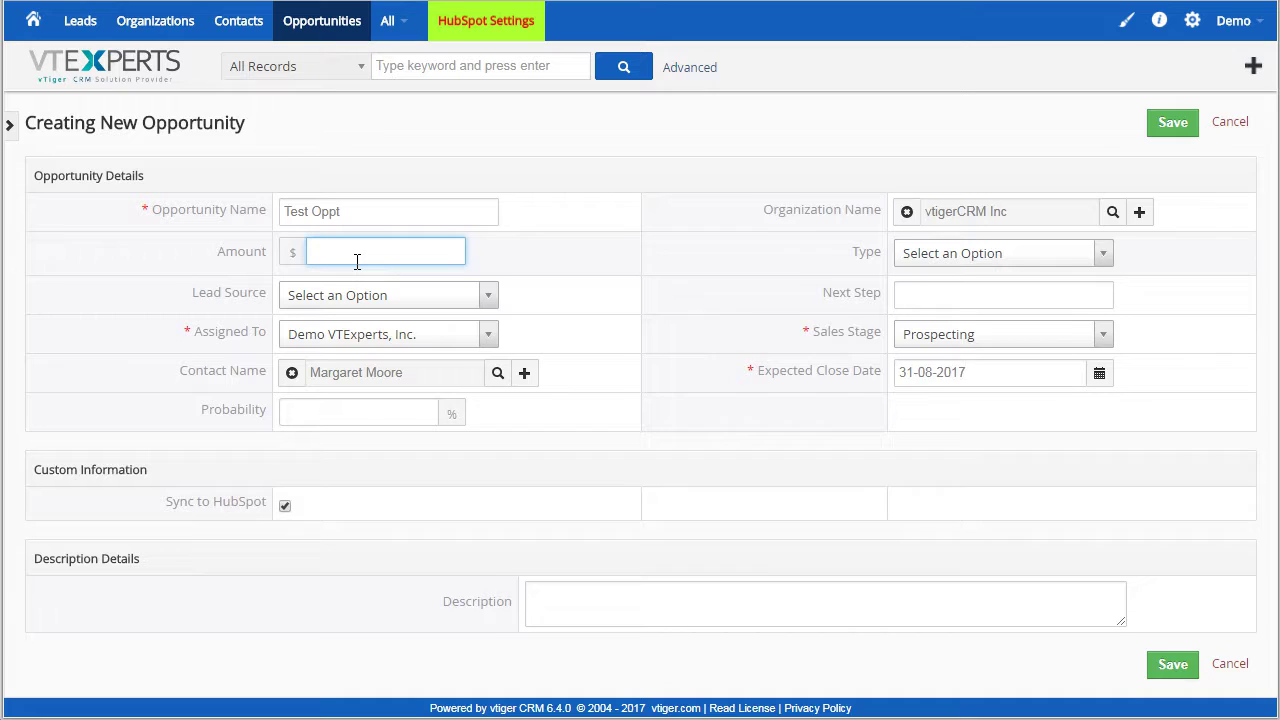
type("200")
left_click(396, 292)
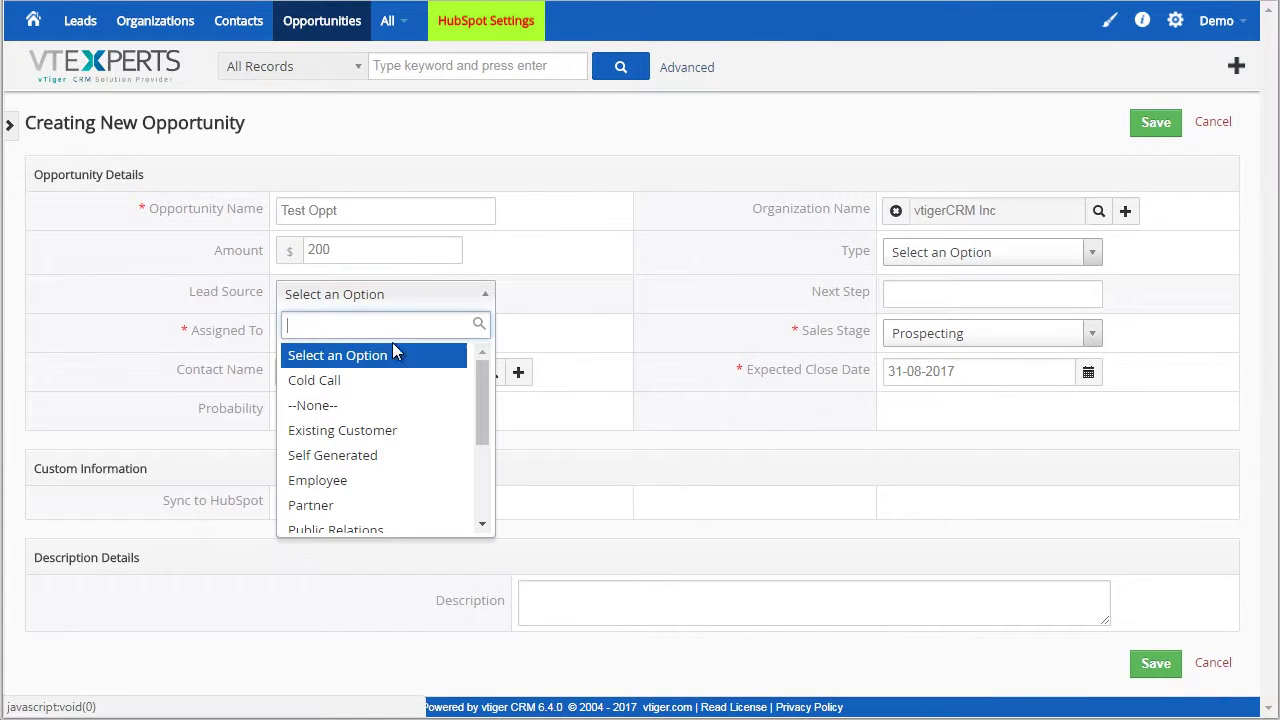
left_click(330, 377)
left_click(580, 594)
type("Des")
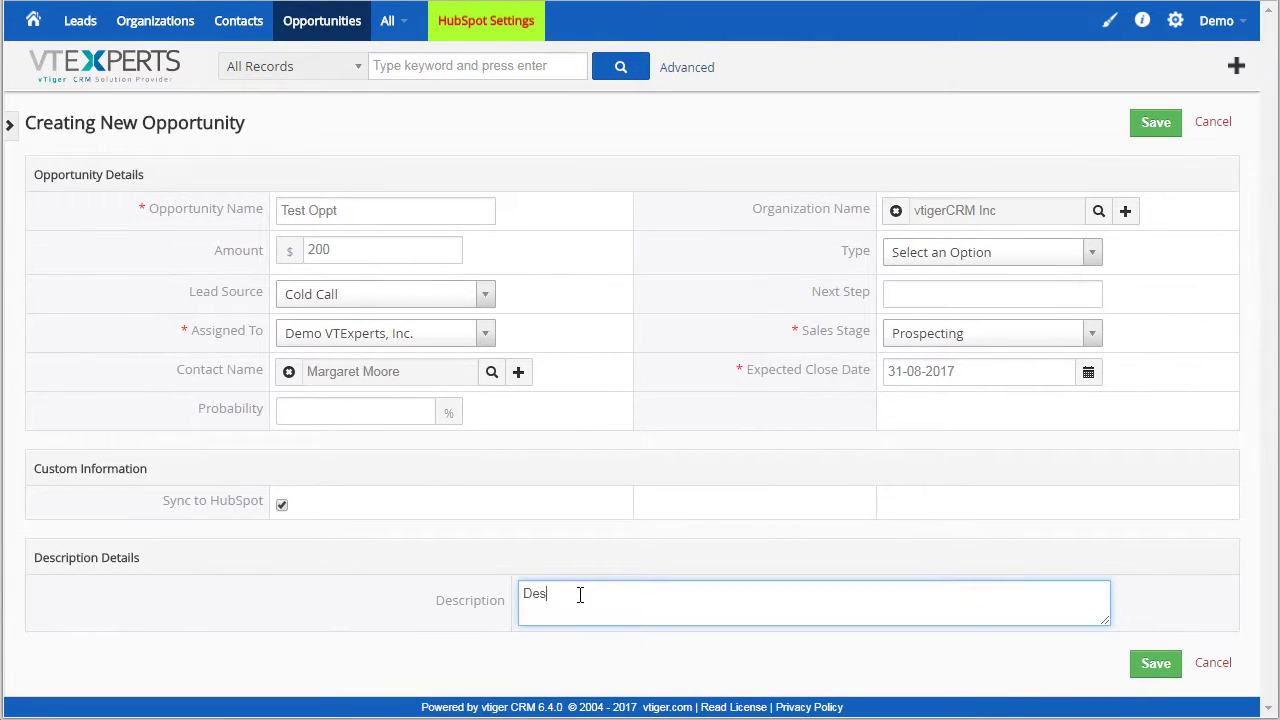
type("cription test...")
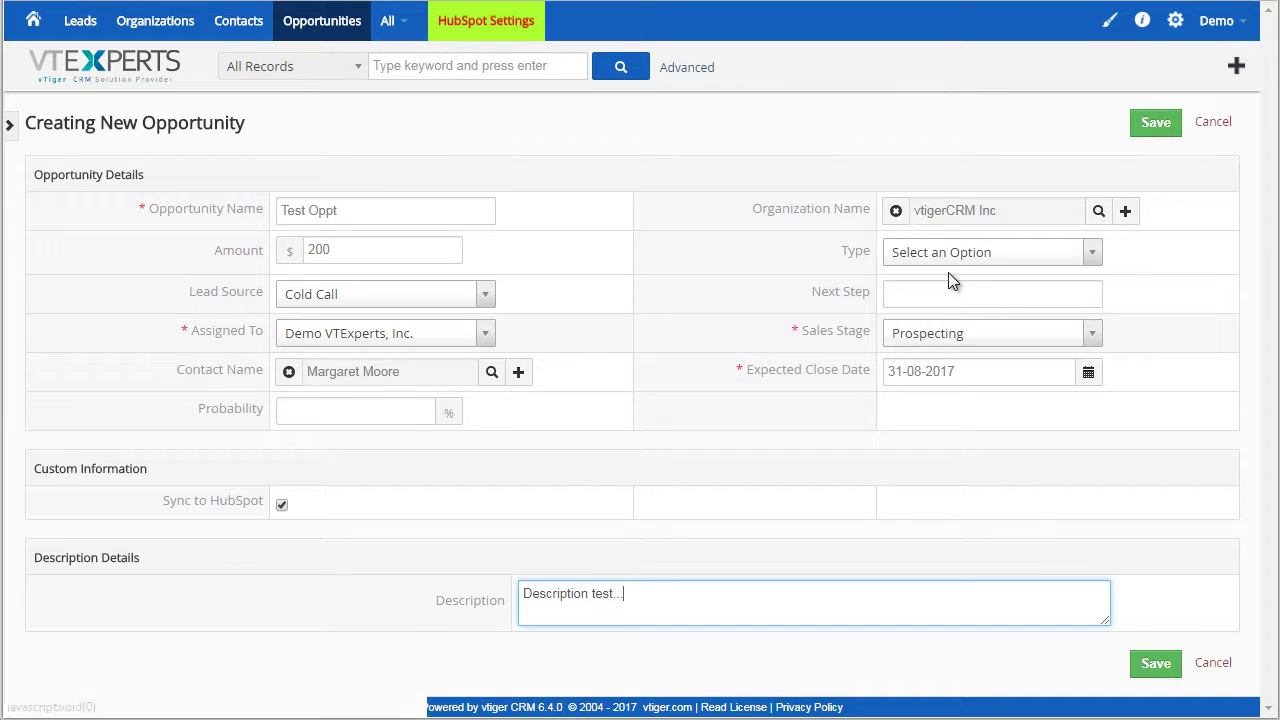
left_click(950, 265)
left_click(957, 339)
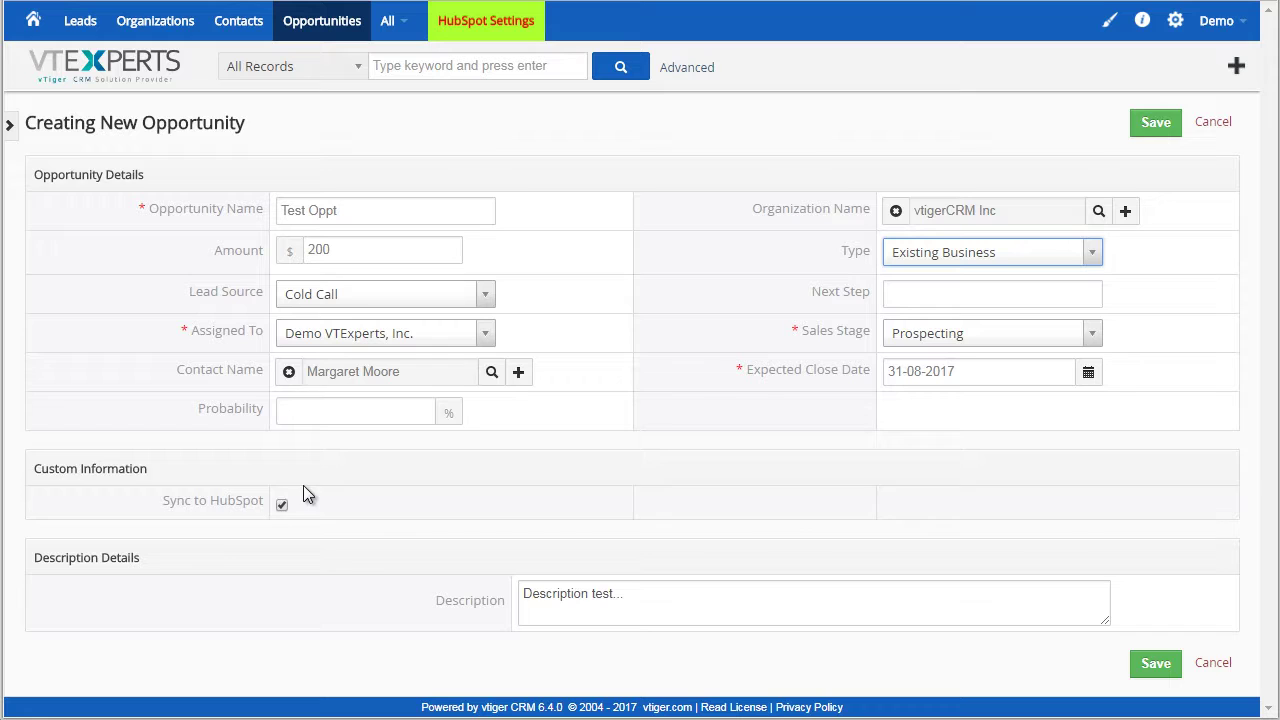
left_click(1157, 125)
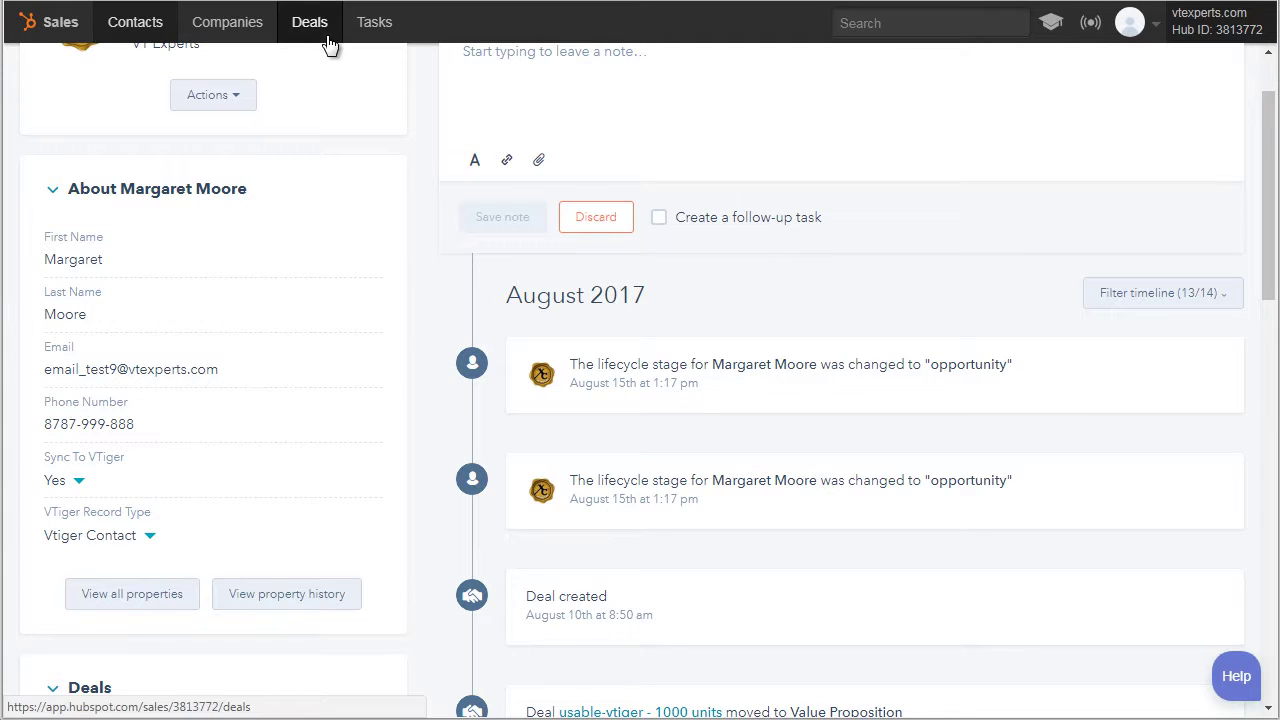
Open HubSpot's Deals list to find Test Oppt at $200 in Prospecting
scroll(775, 210, "up", 1)
scroll(775, 210, "up", 2)
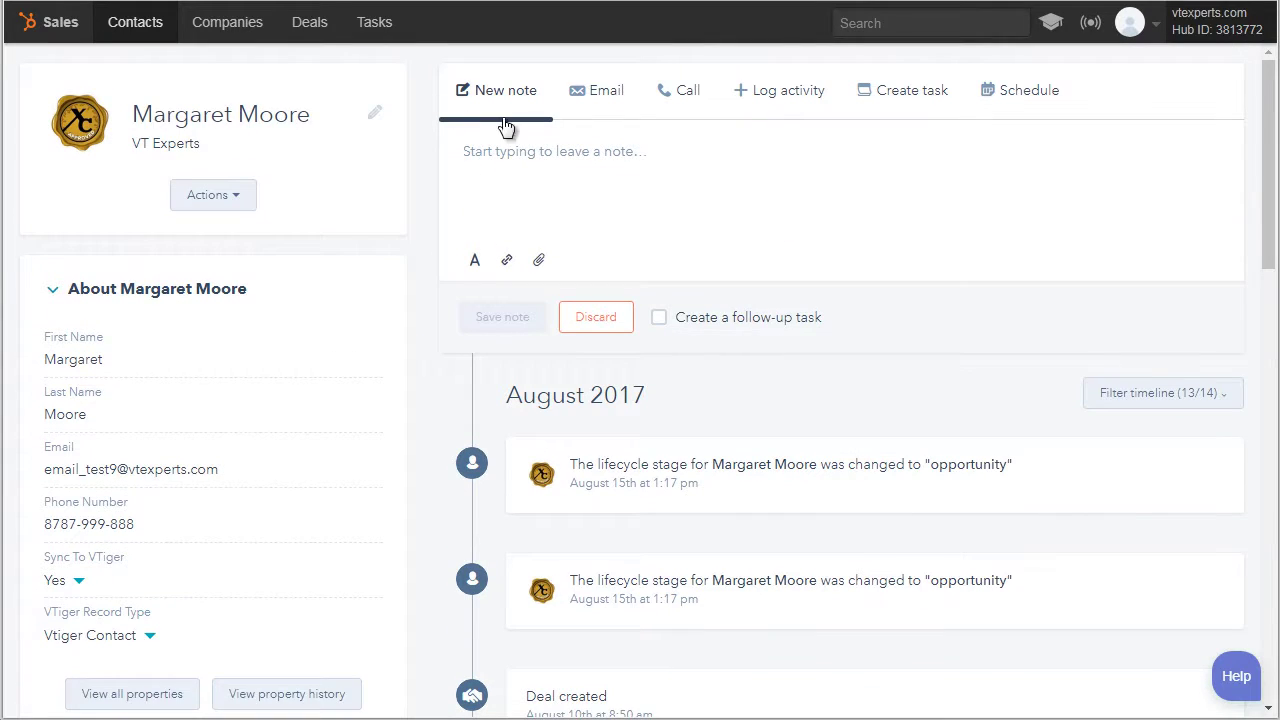
left_click(311, 34)
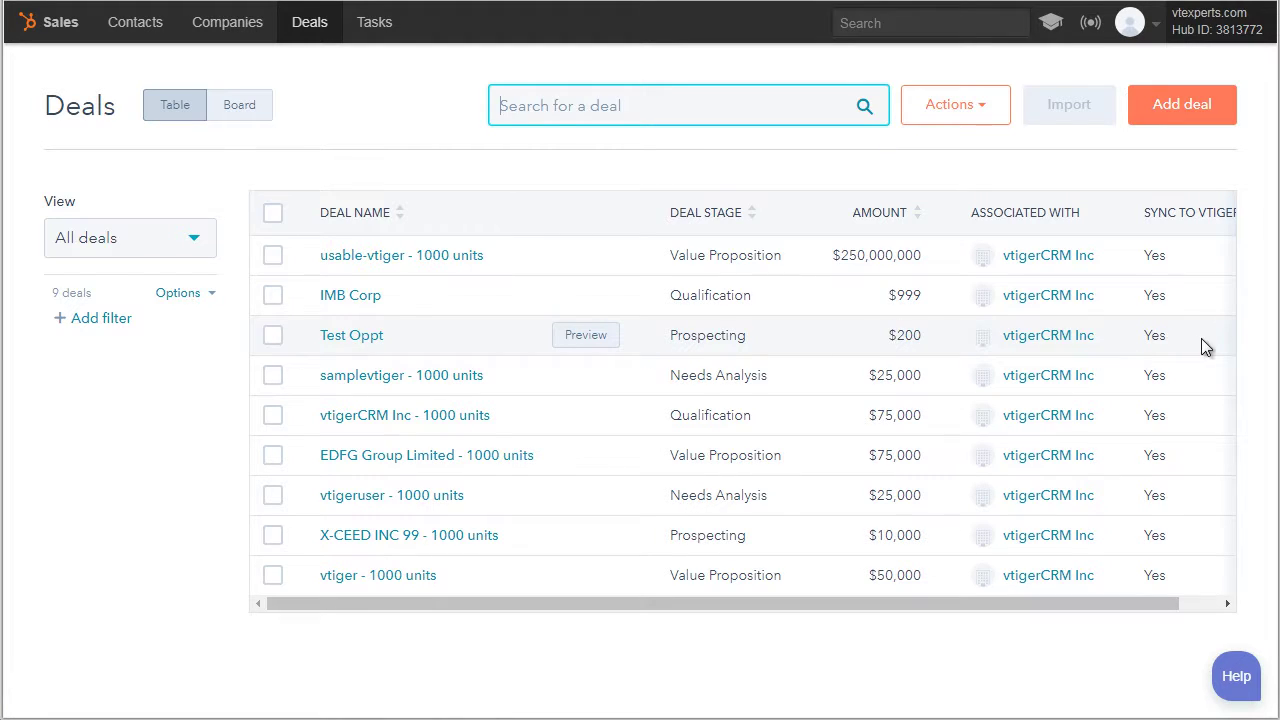
Set the Test Oppt deal's type to New Business and save it
left_click(360, 337)
scroll(314, 351, "down", 5)
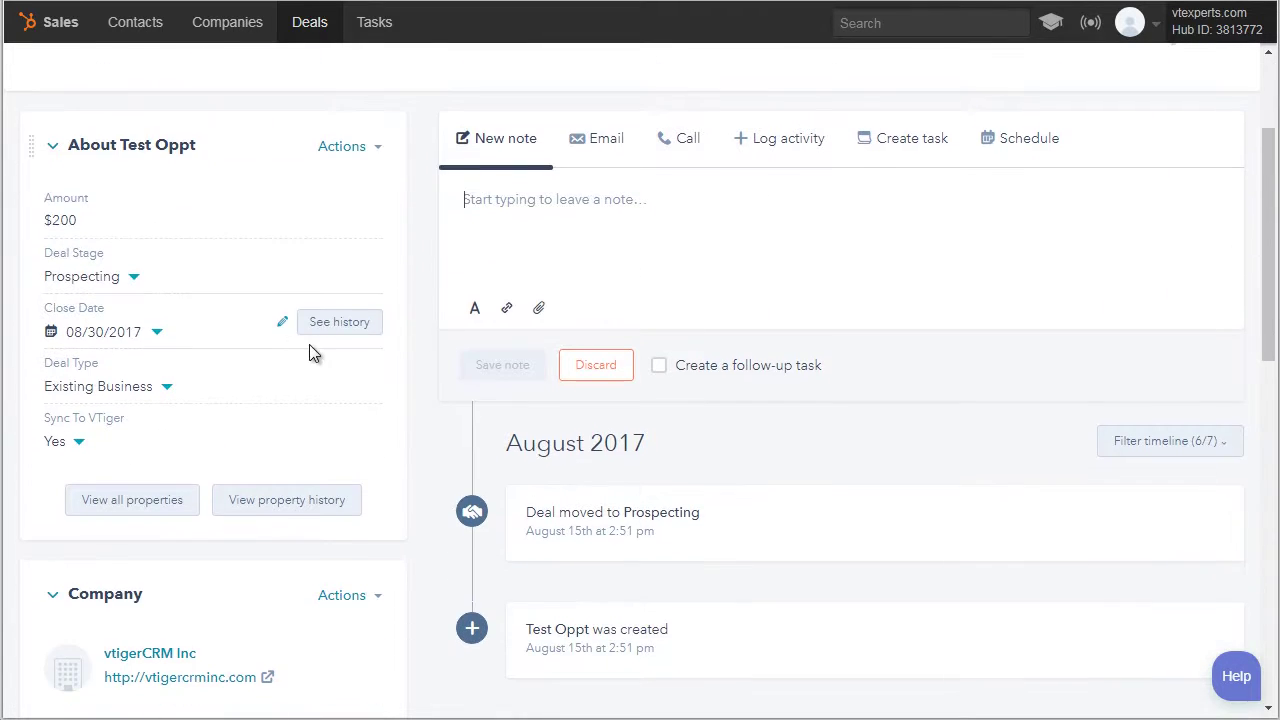
scroll(300, 387, "down", 6)
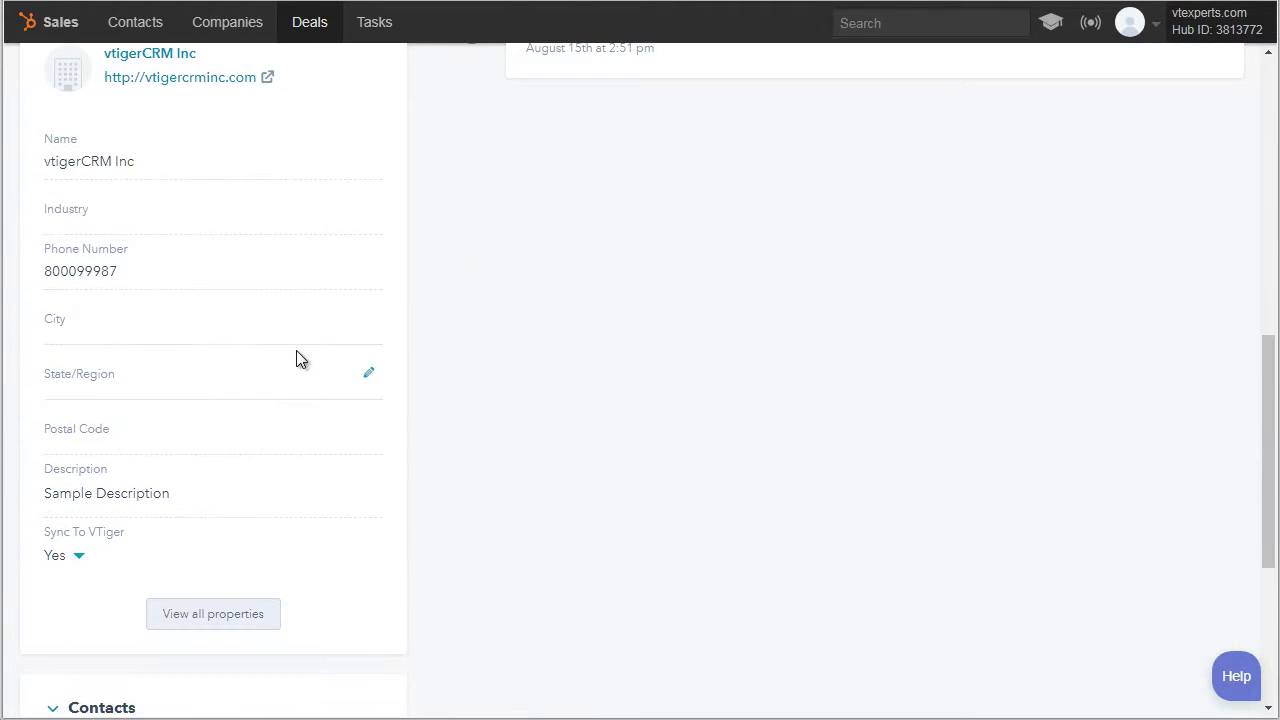
scroll(205, 470, "up", 6)
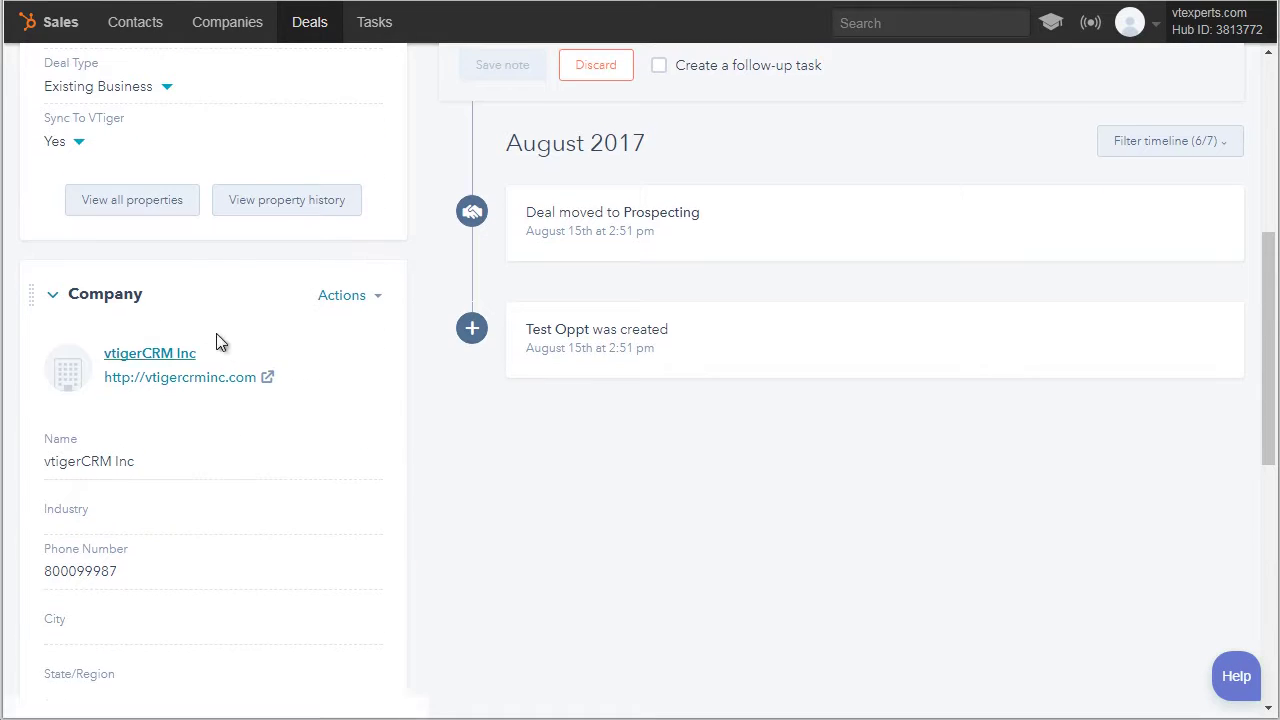
scroll(133, 292, "up", 3)
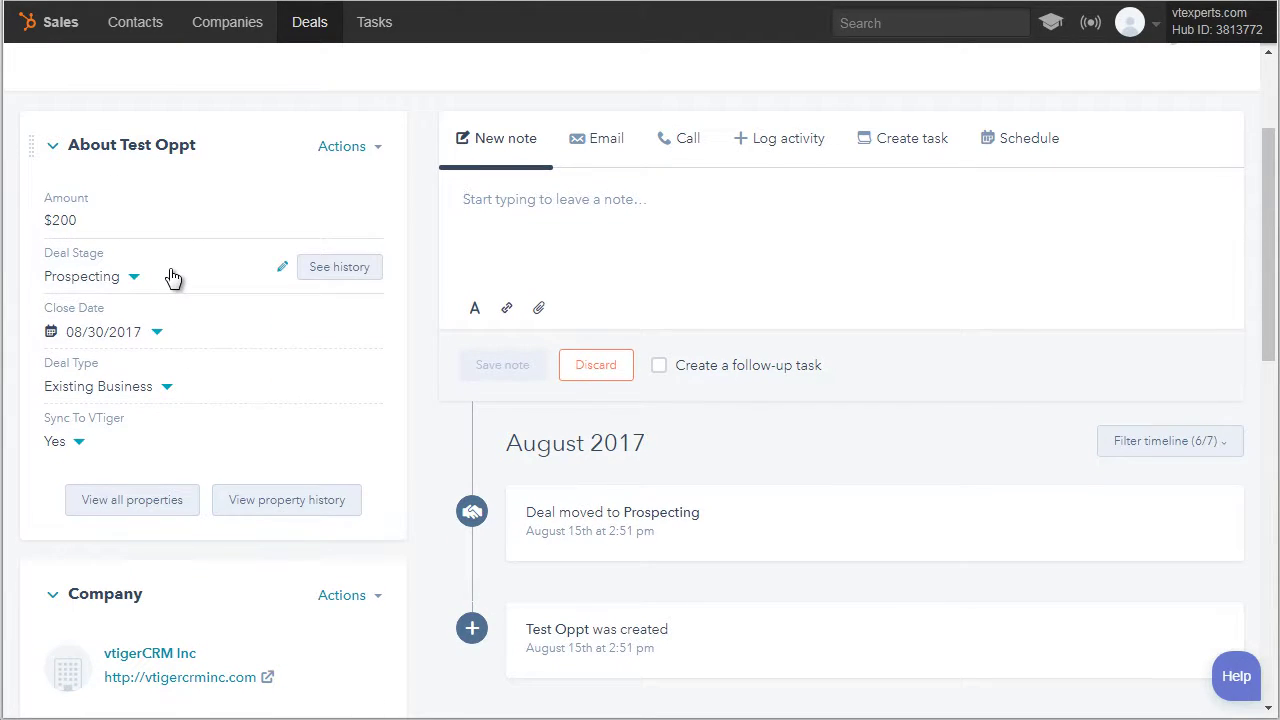
left_click(167, 388)
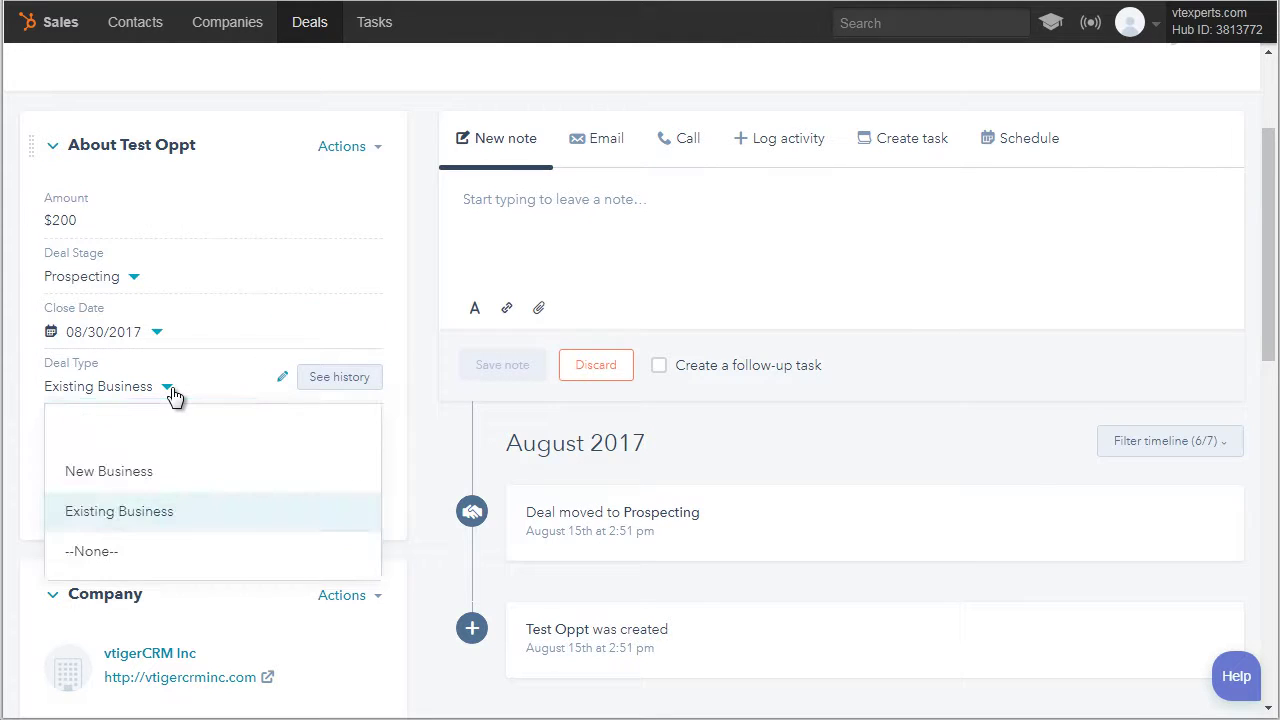
left_click(145, 474)
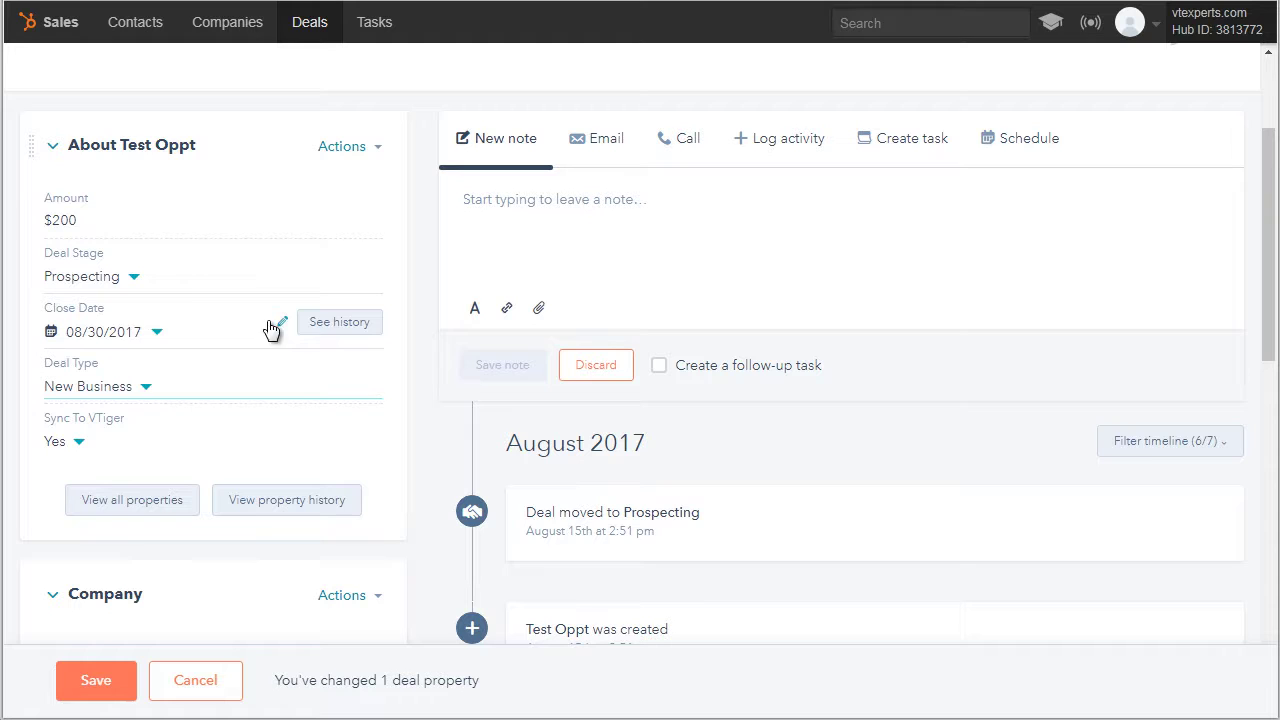
left_click(106, 688)
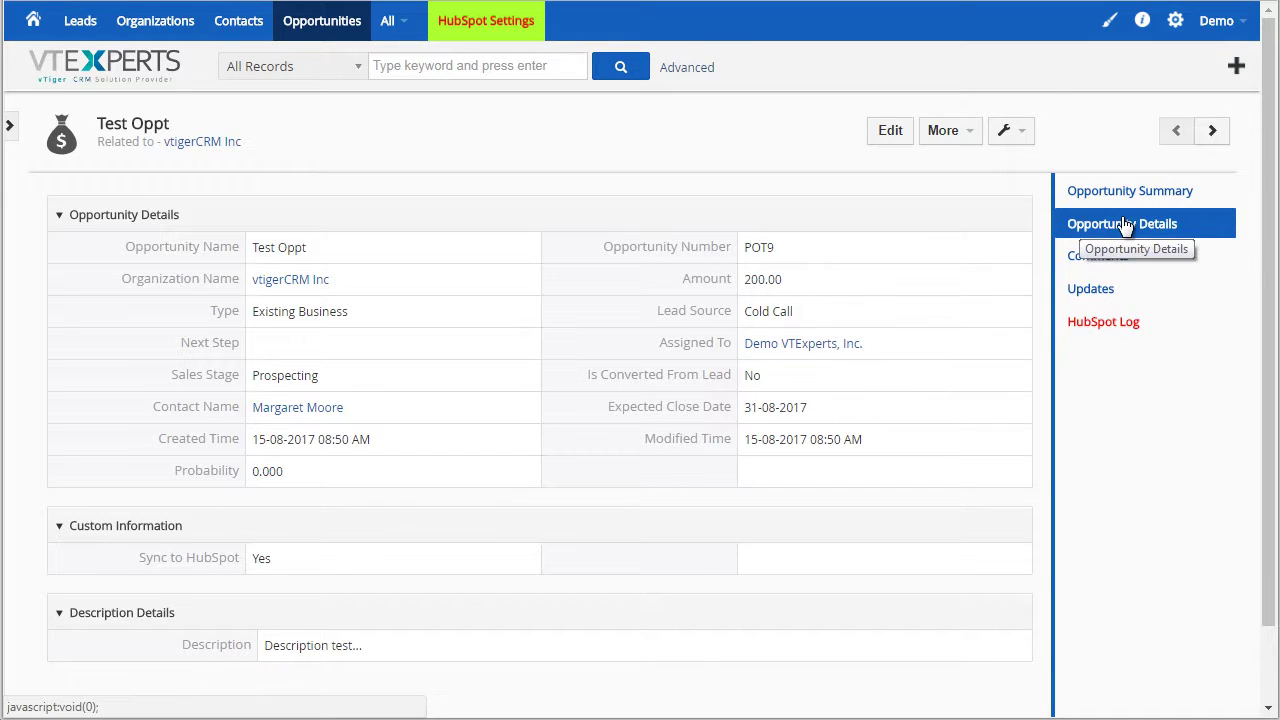
Reload Test Oppt's details so its Type shows the synced New Business value
left_click(1125, 224)
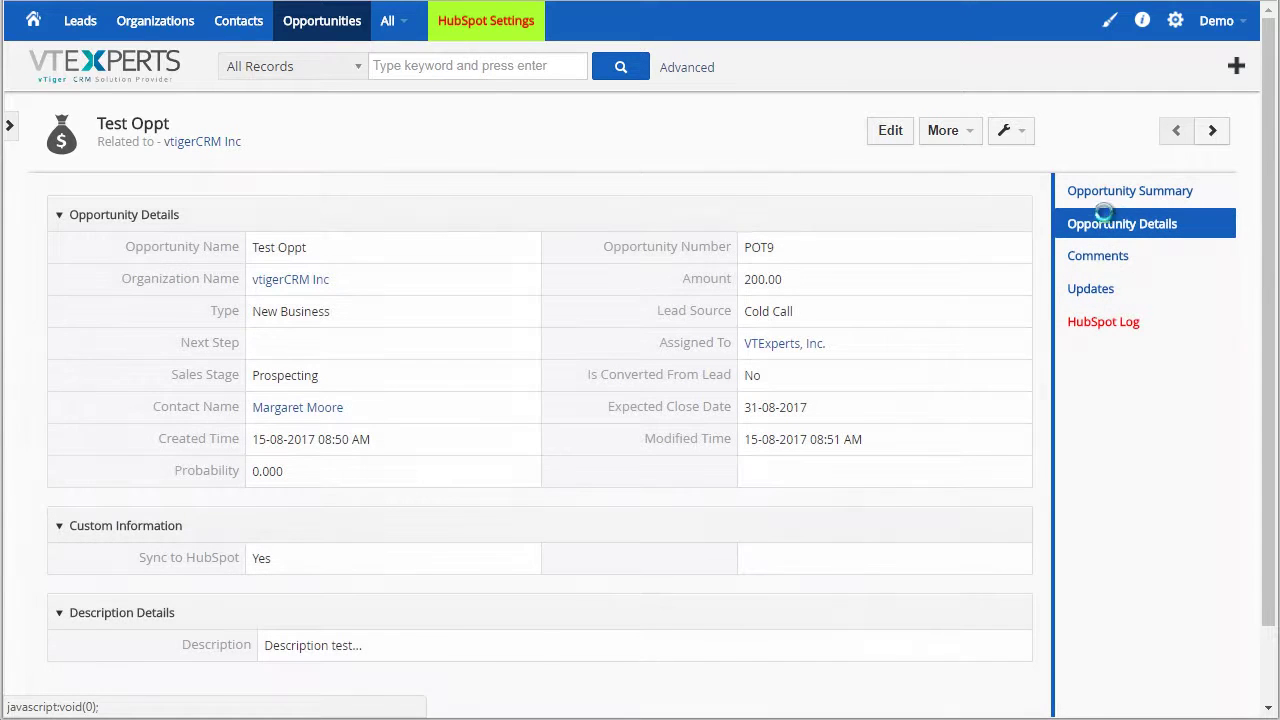
left_click_drag(202, 313, 250, 314)
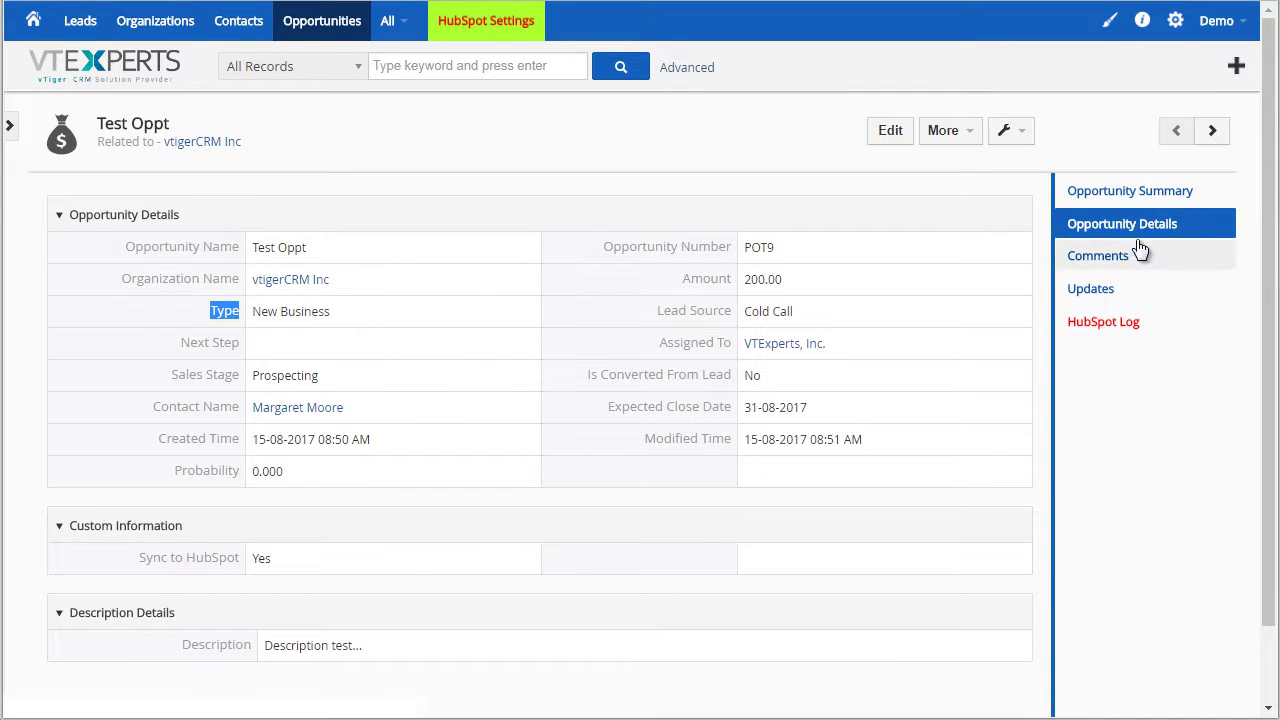
Check Test Oppt's update history and HubSpot sync log entries, then return to its details
left_click(1137, 289)
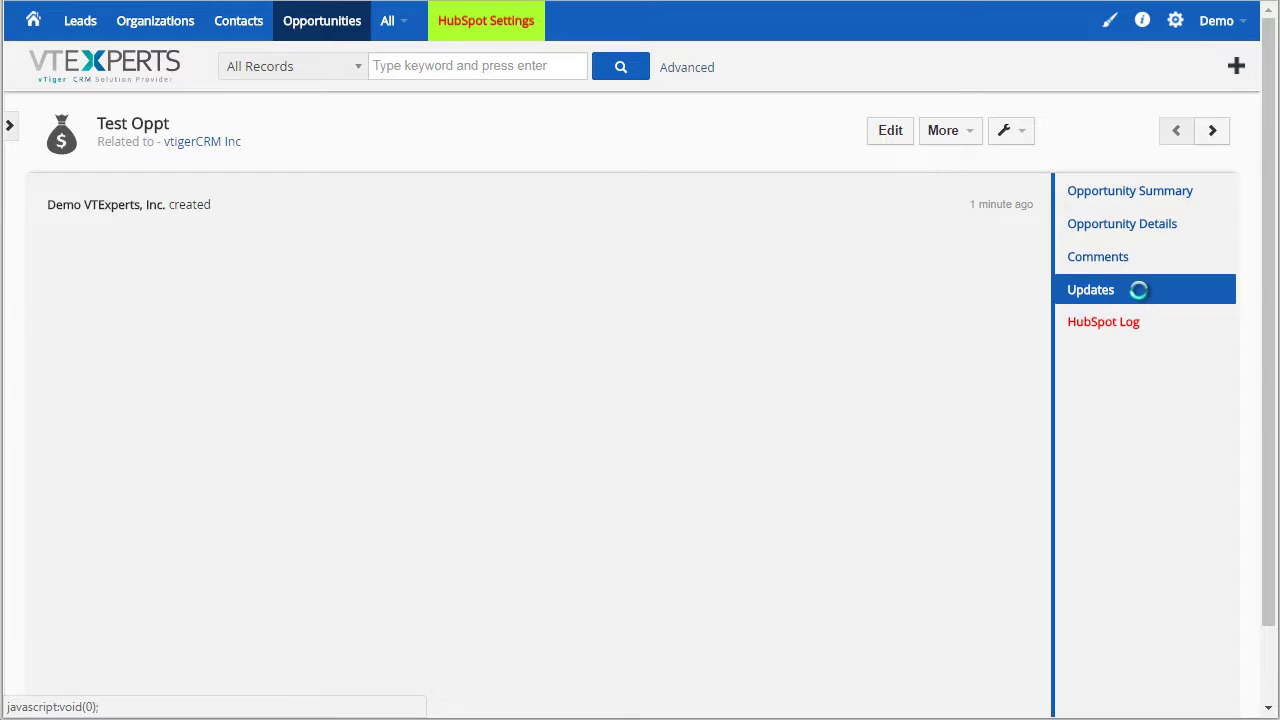
left_click(1143, 322)
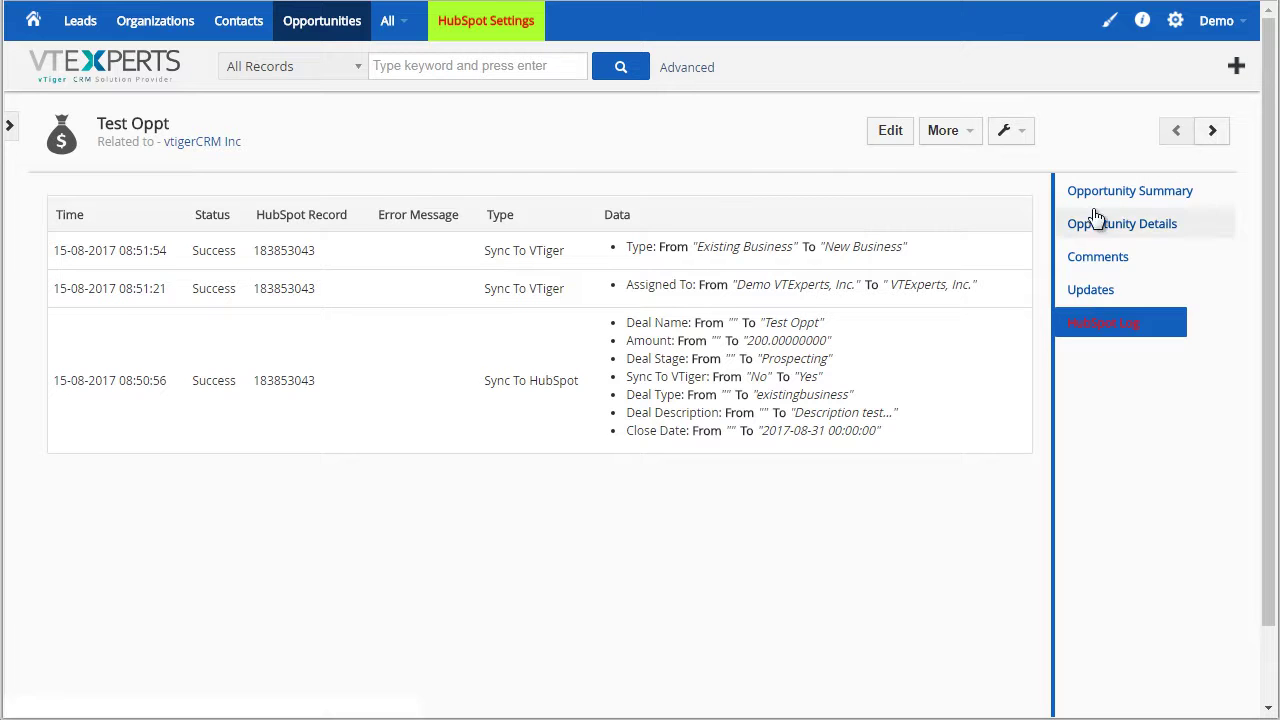
left_click(1147, 224)
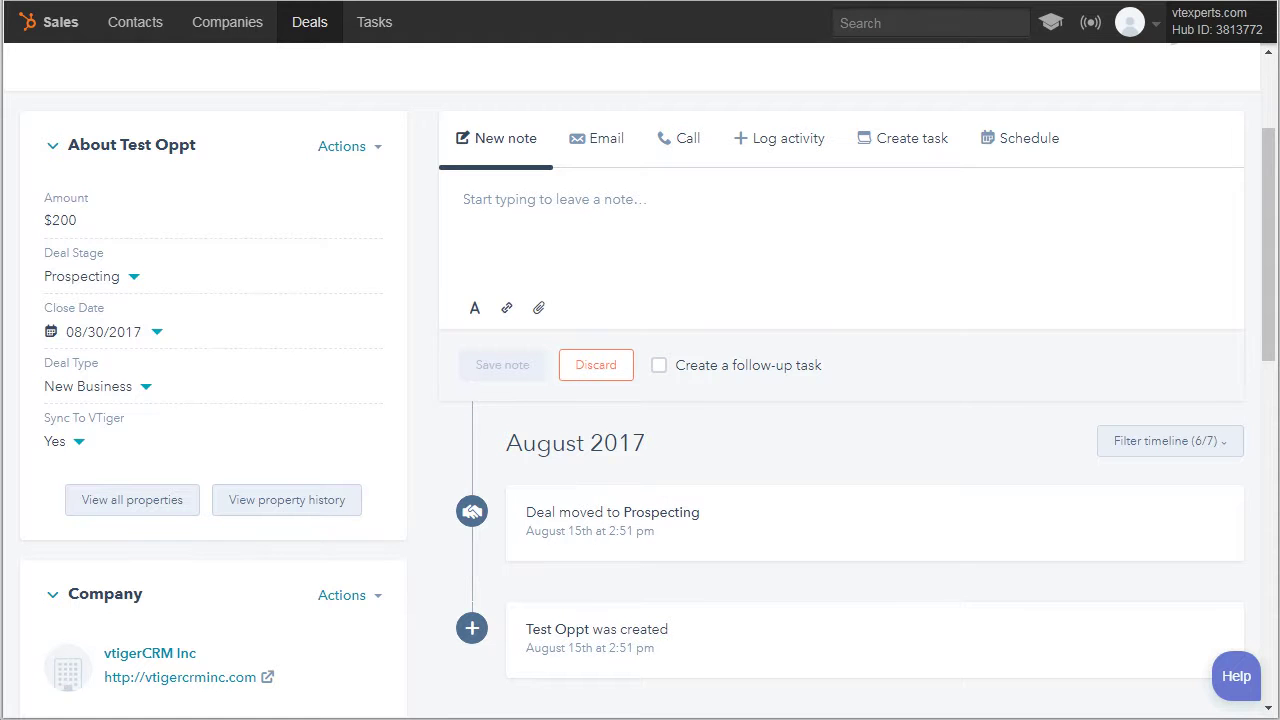
Browse HubSpot's contacts list, view a synced vtiger contact's record, and return to the list
left_click(145, 32)
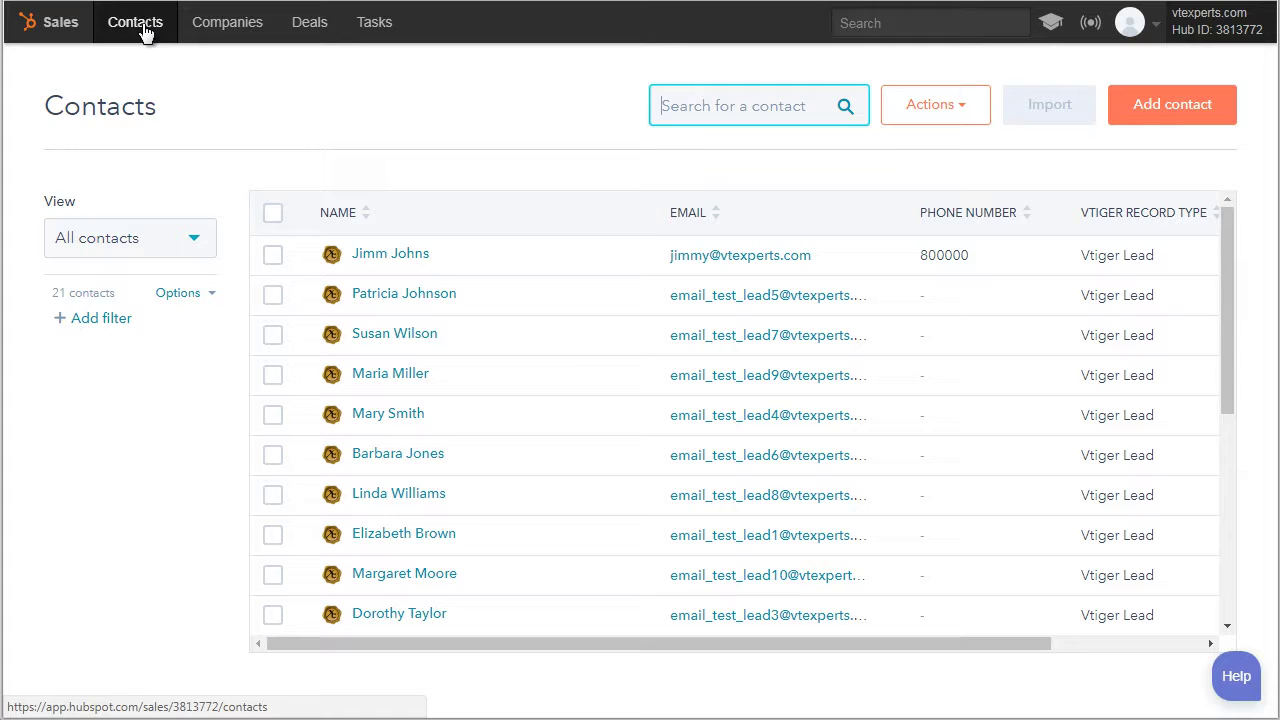
left_click_drag(1225, 229, 1186, 371)
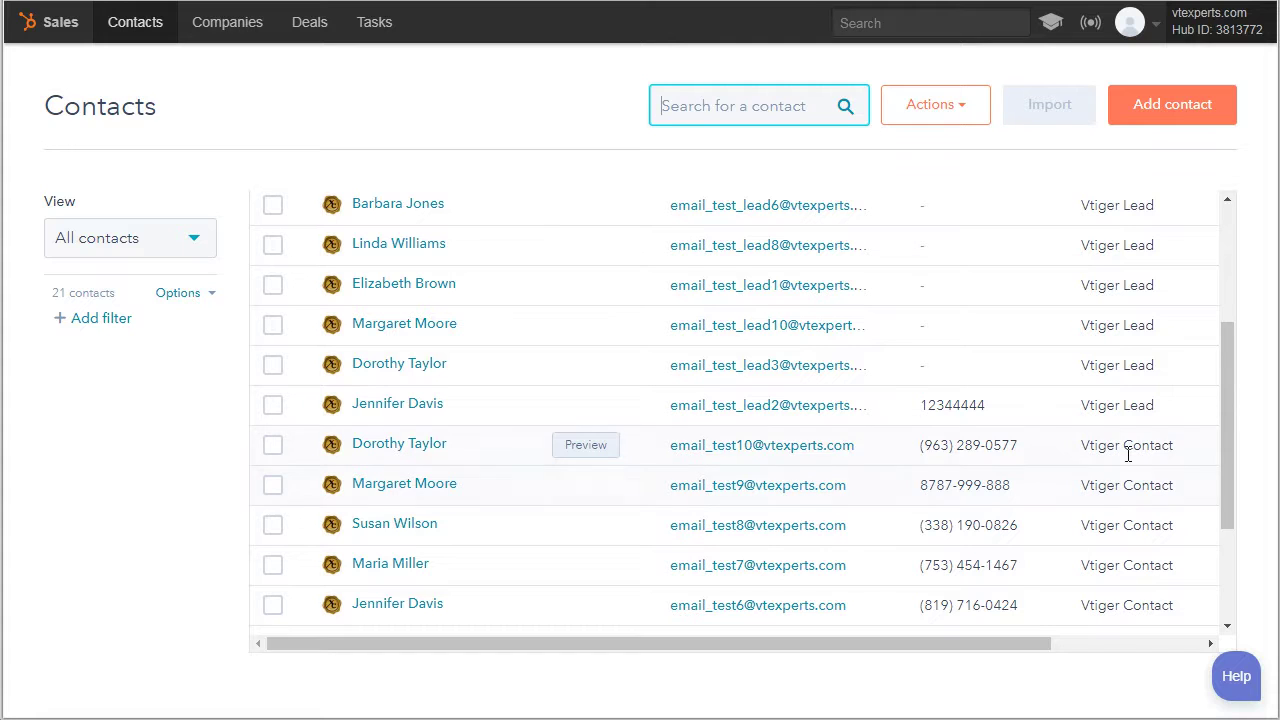
left_click_drag(1228, 426, 1122, 258)
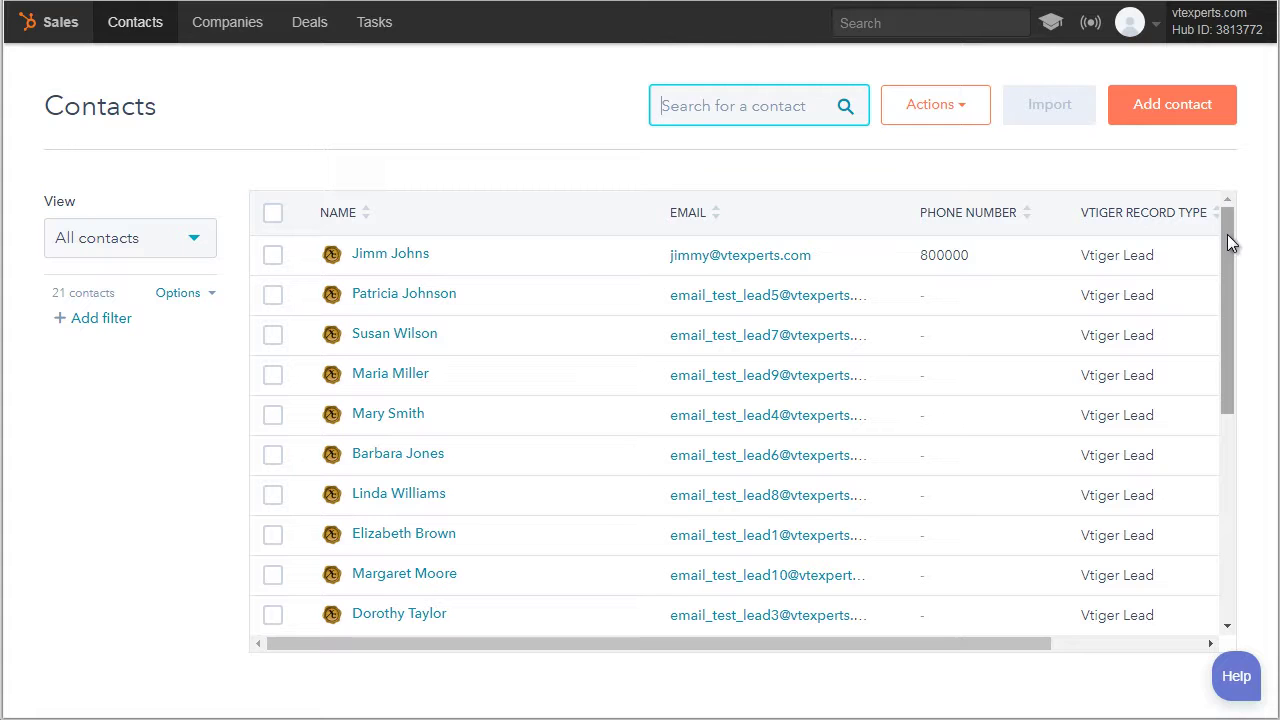
left_click_drag(1227, 234, 1218, 400)
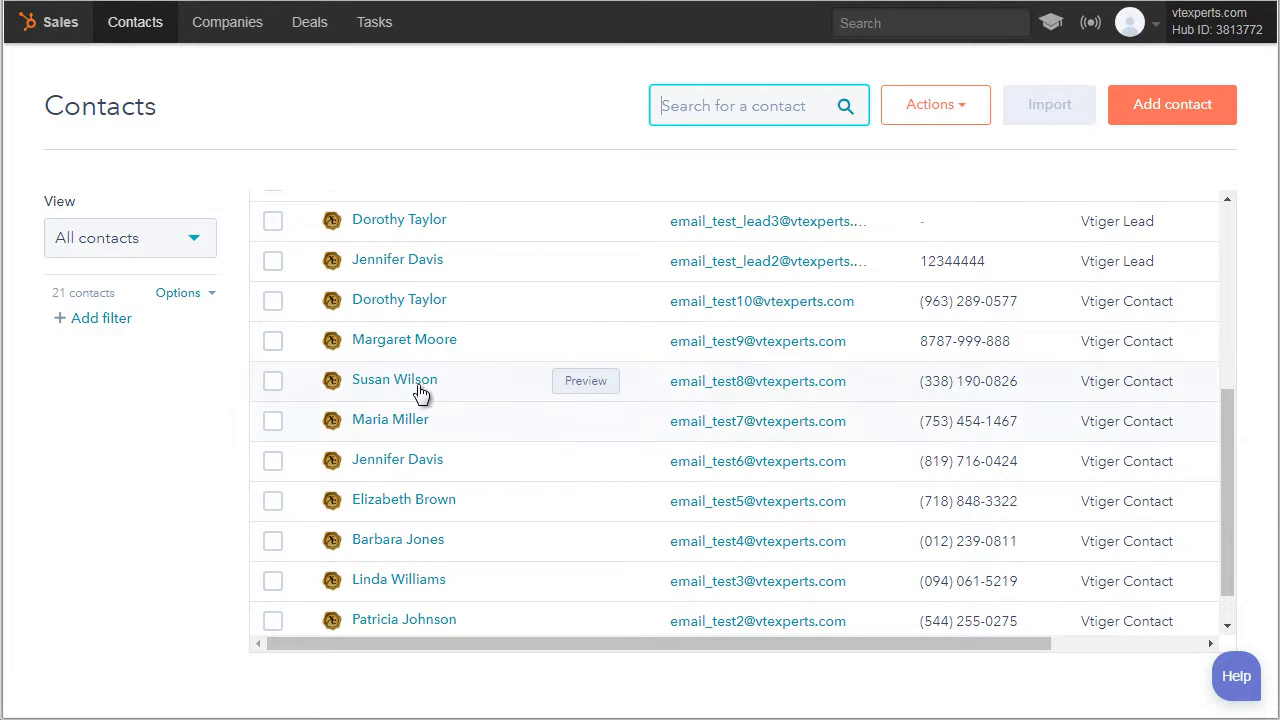
left_click(400, 386)
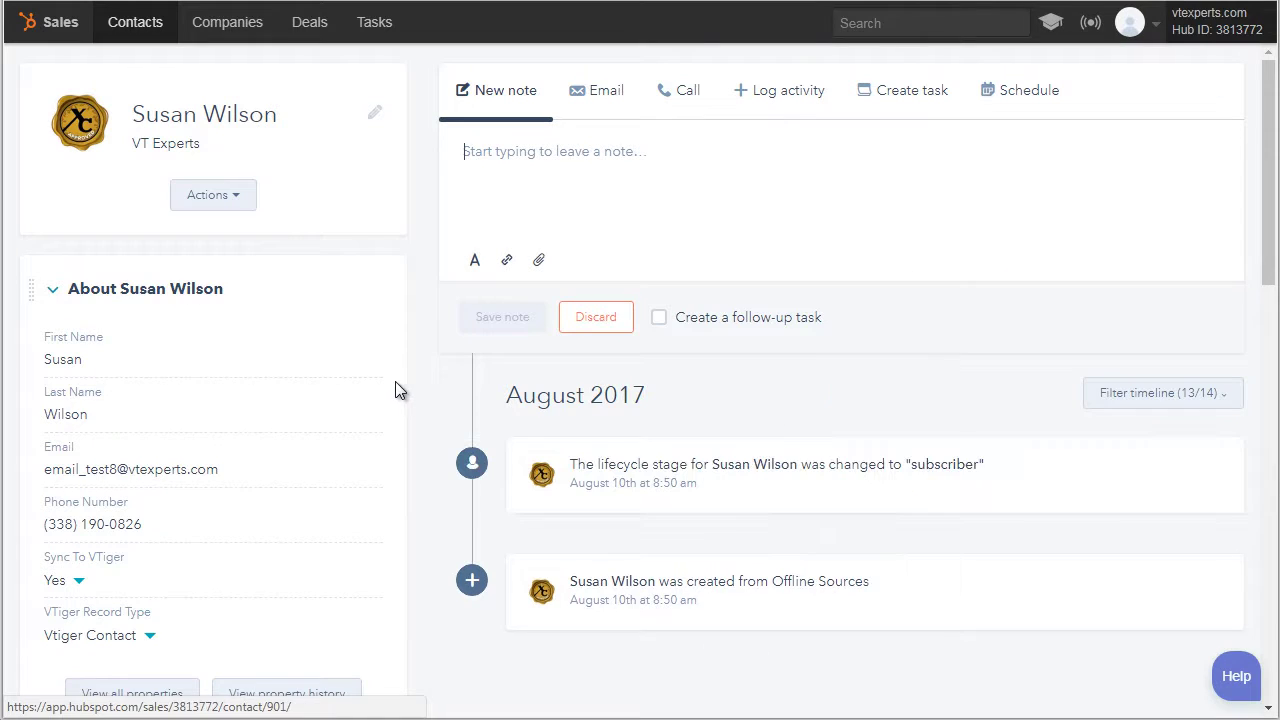
scroll(396, 316, "down", 2)
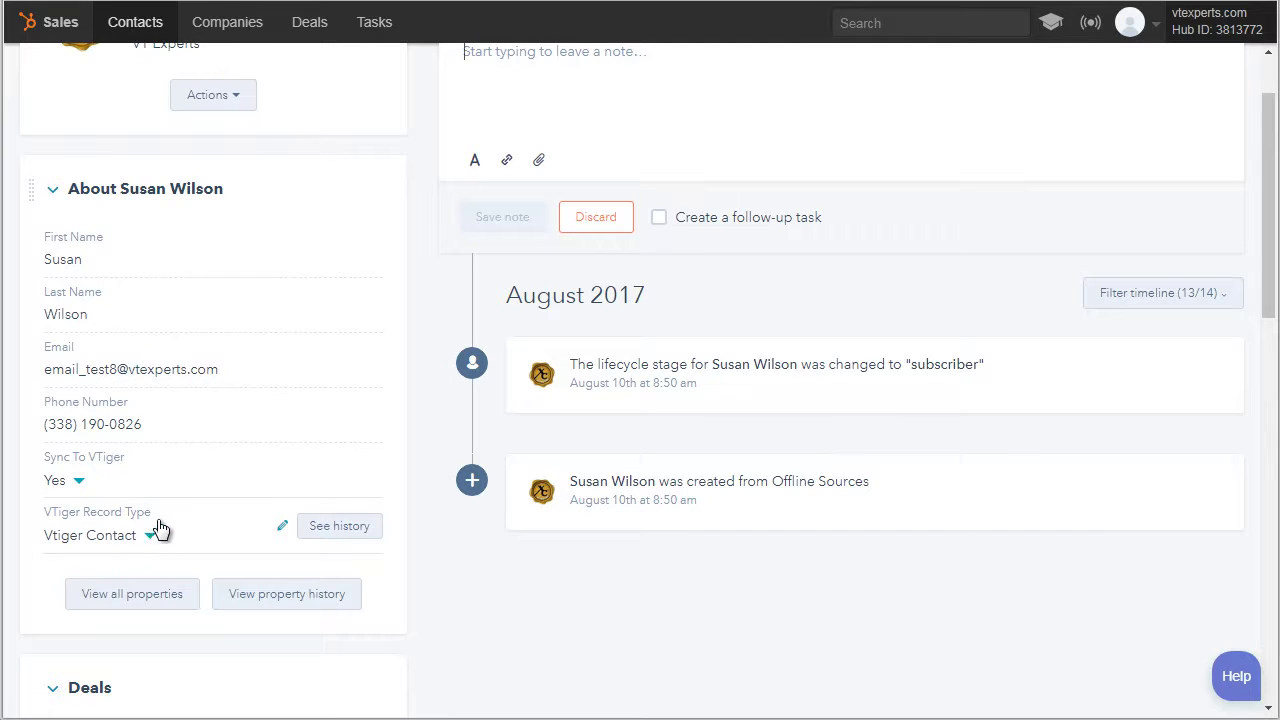
scroll(140, 452, "up", 2)
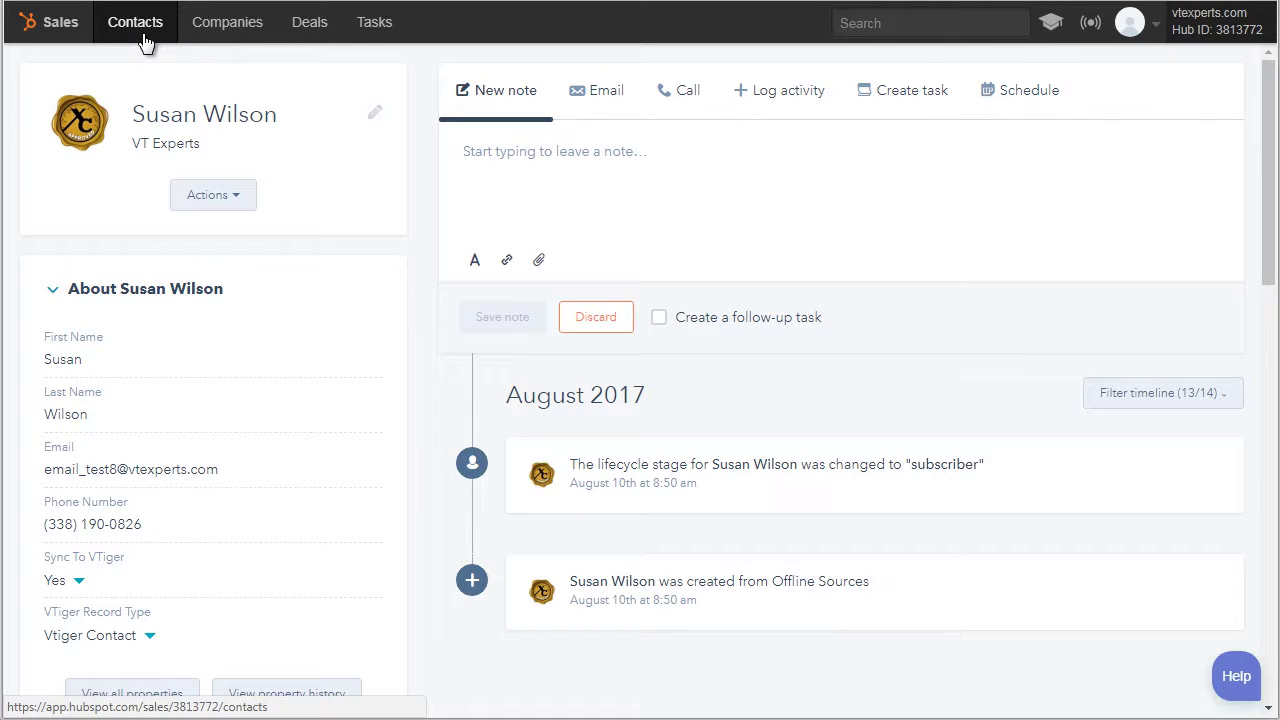
left_click(149, 35)
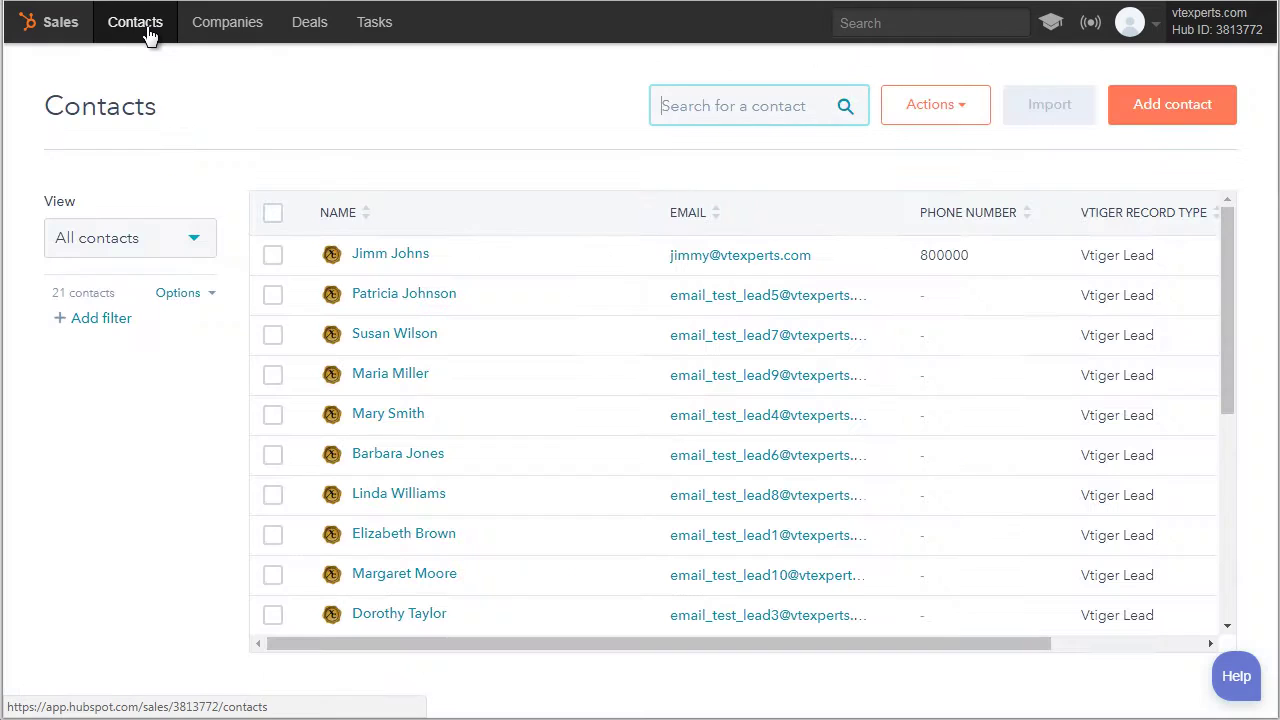
Start a new HubSpot contact and enter its first name, last name and email address
left_click(1155, 118)
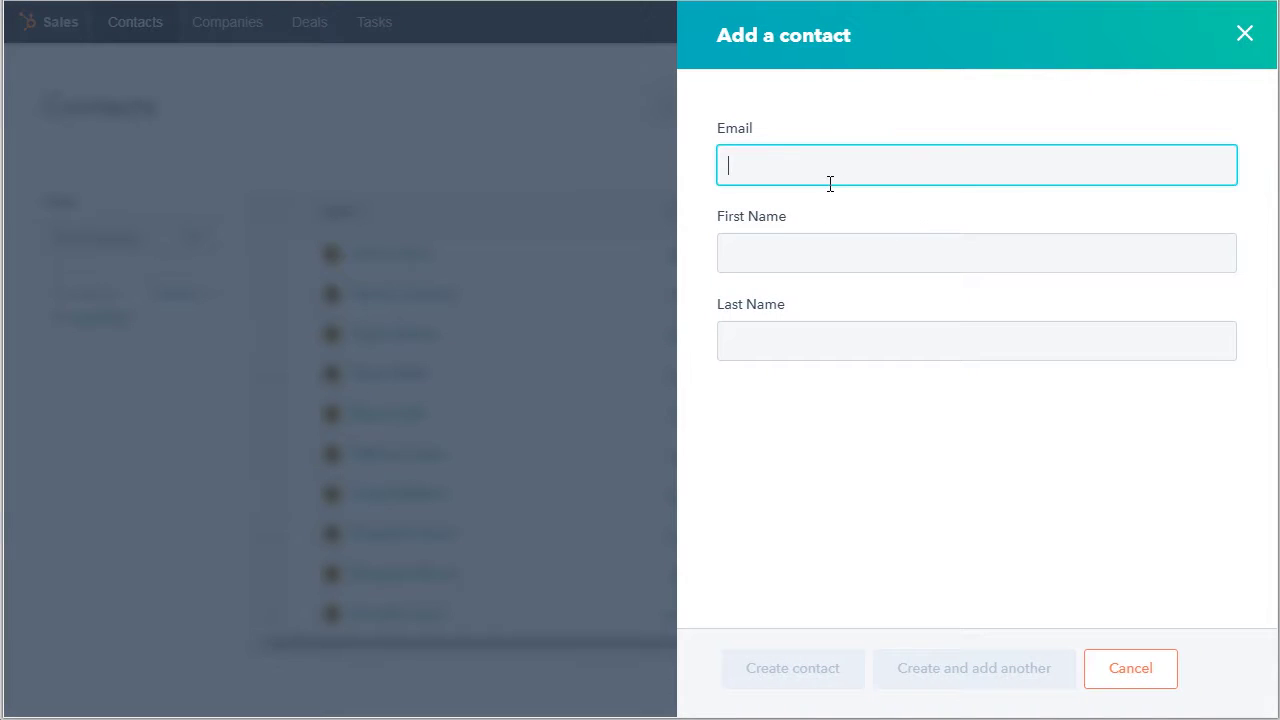
key("Tab")
left_click(833, 175)
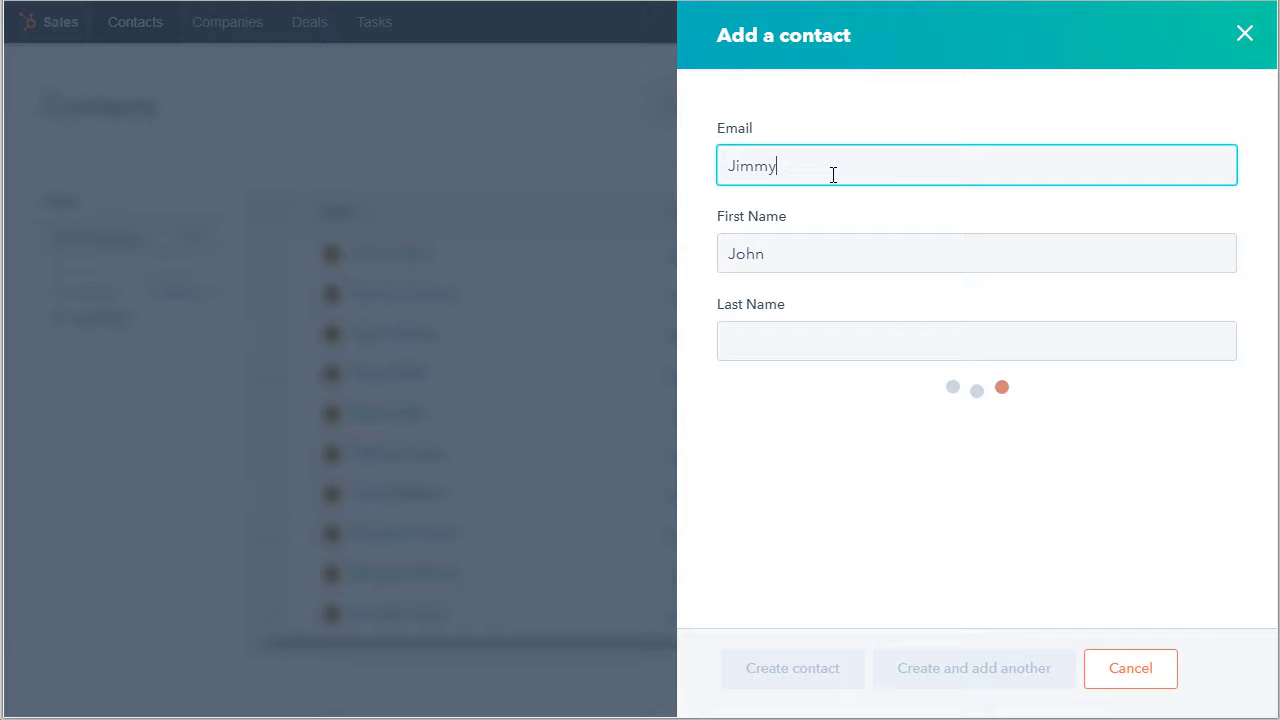
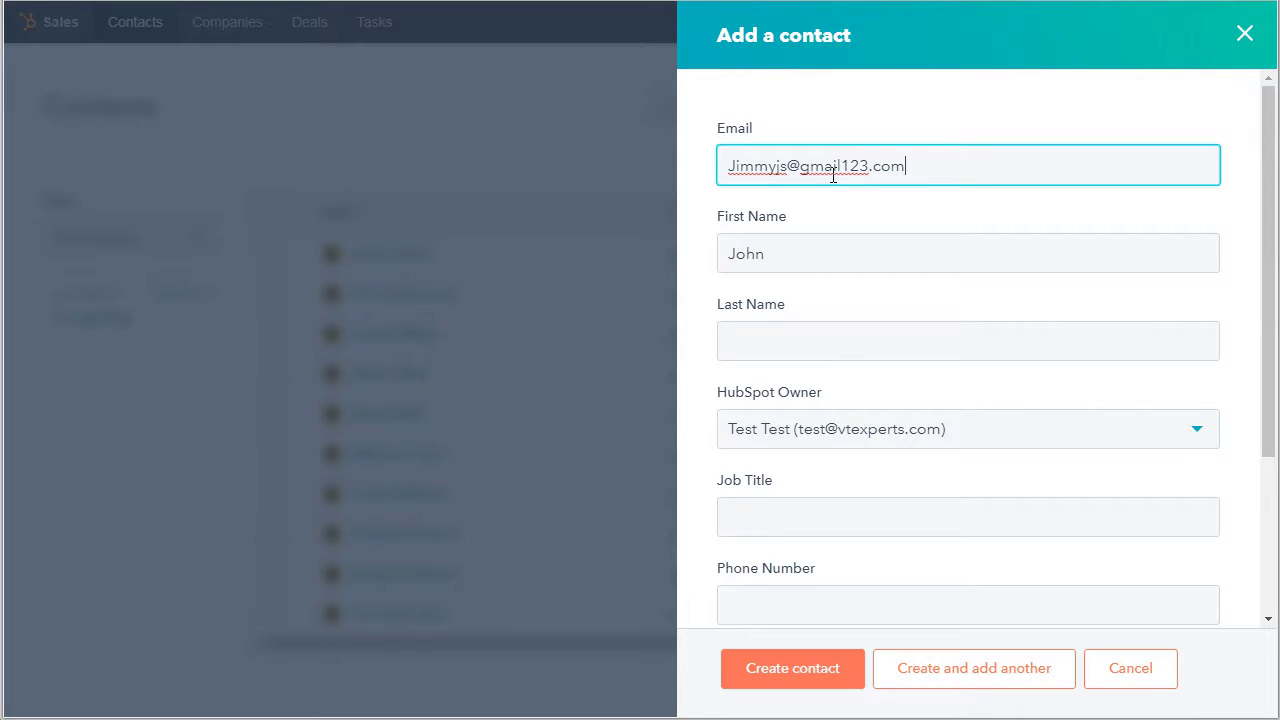
left_click(777, 338)
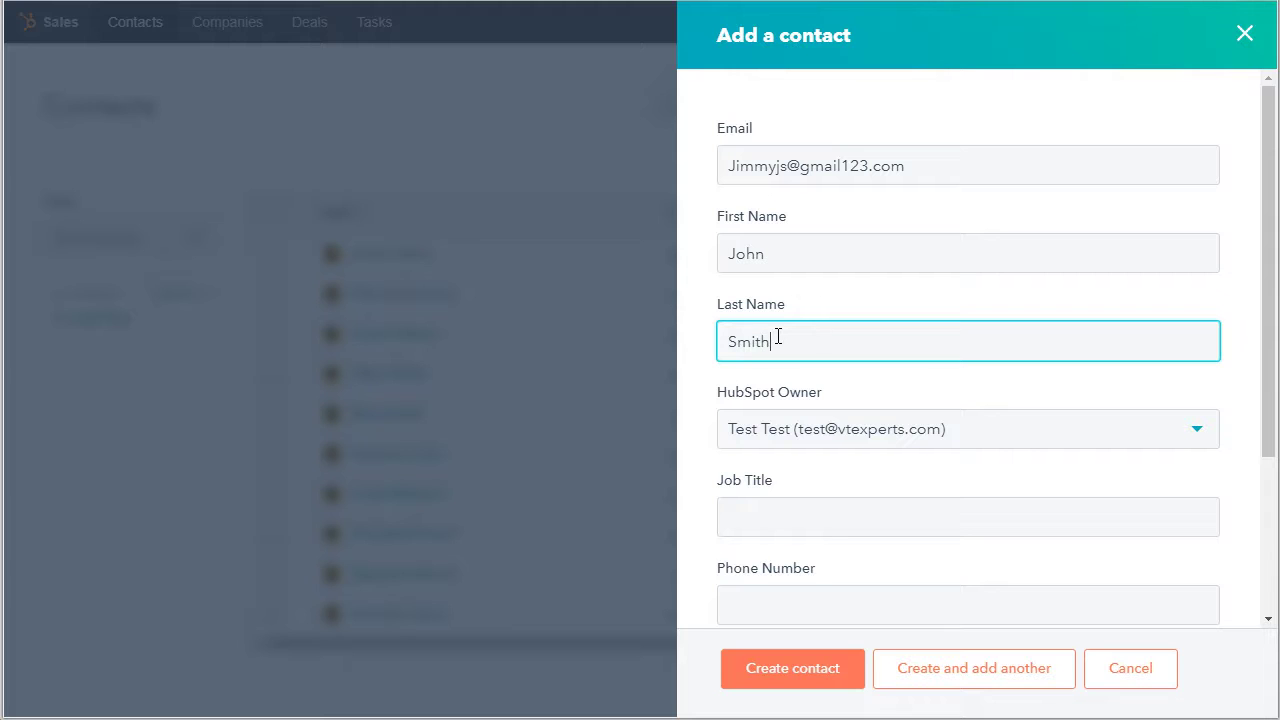
Set Sync To VTiger to Yes and VTiger Record Type to Vtiger Lead, then create the contact
scroll(860, 310, "down", 3)
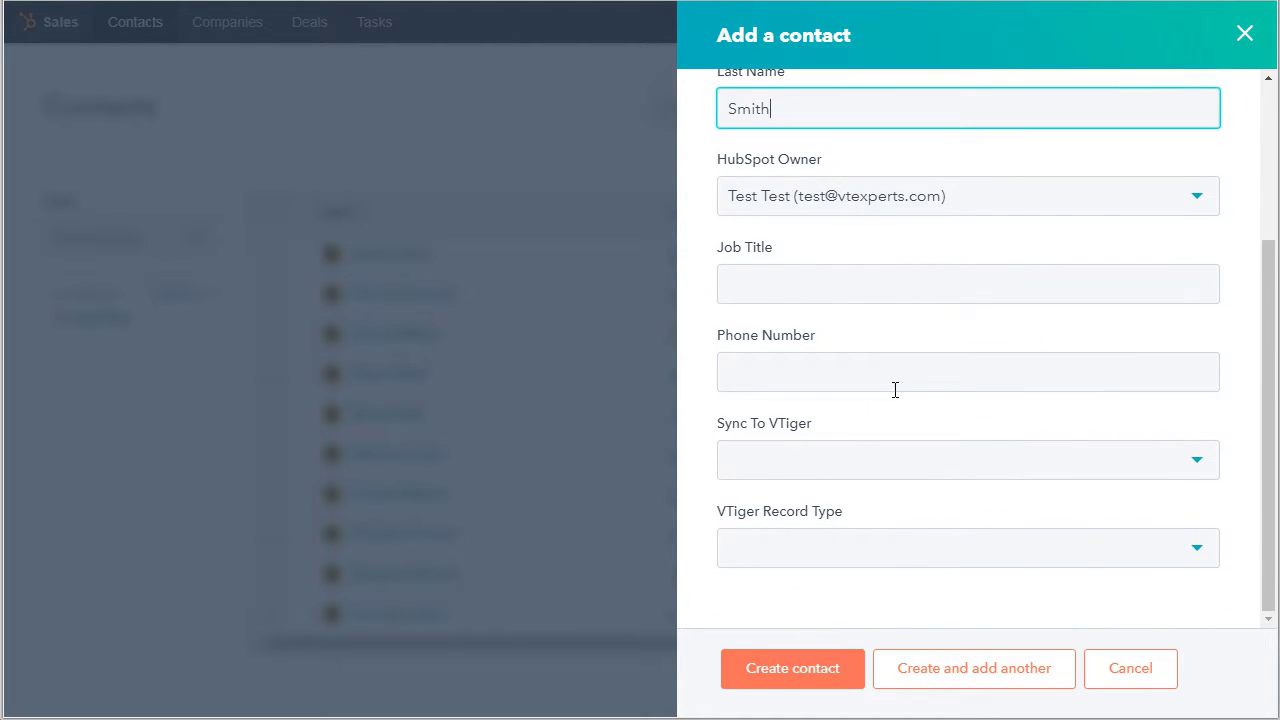
left_click(1176, 466)
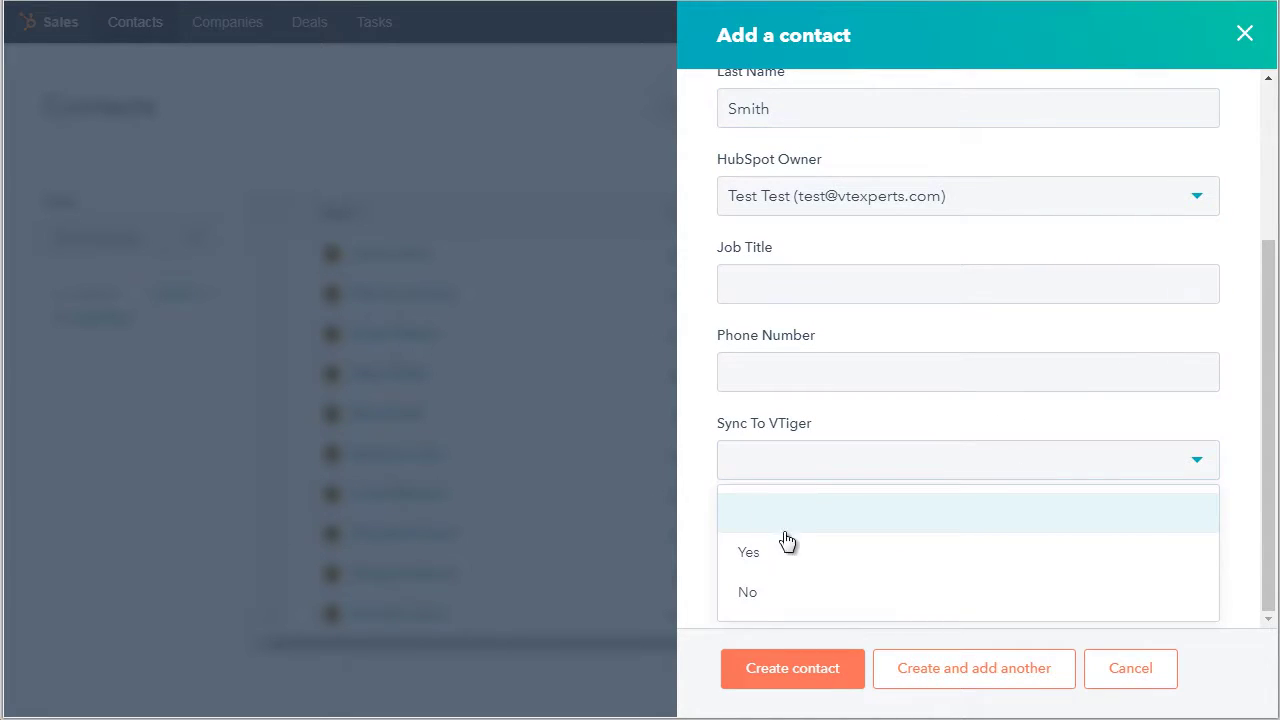
left_click(774, 560)
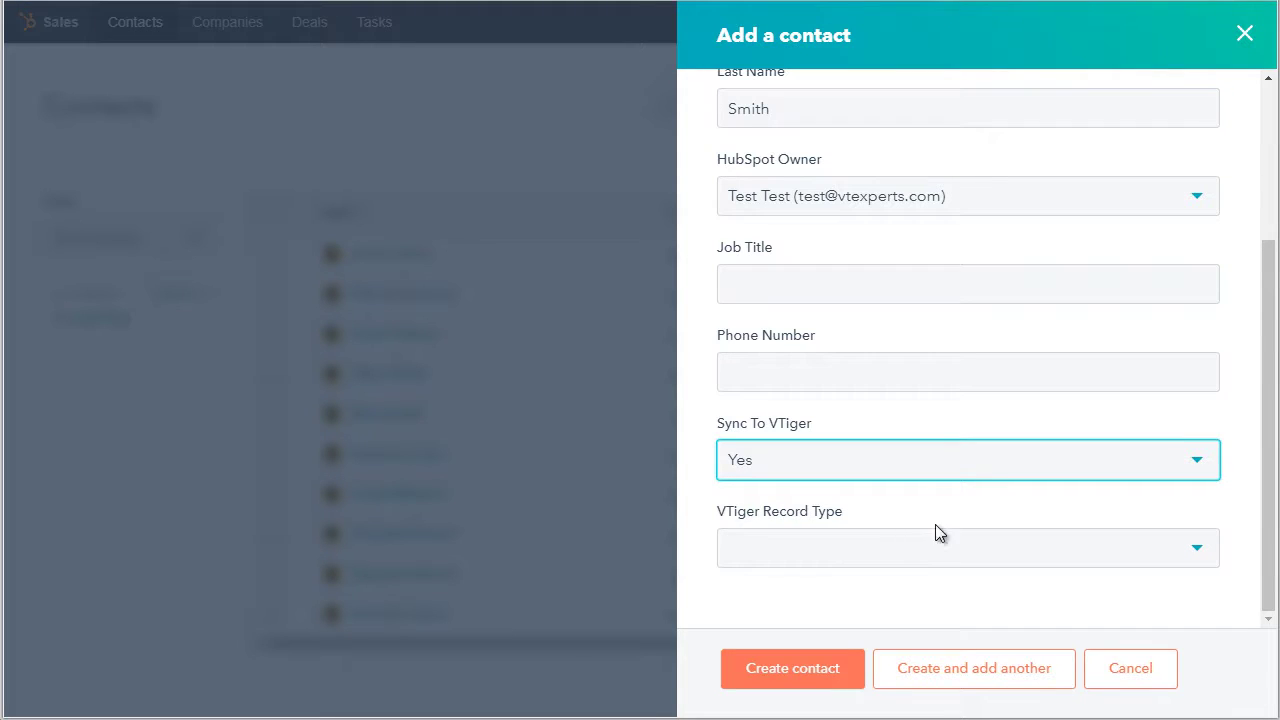
left_click(917, 549)
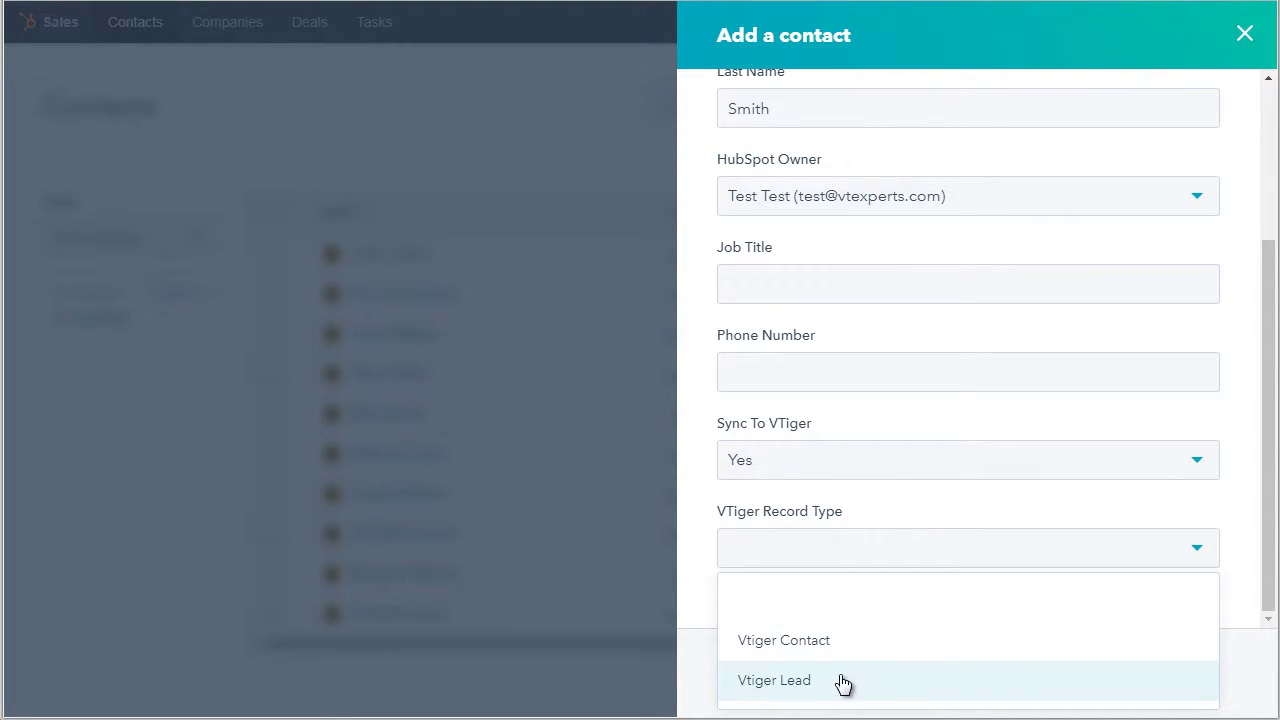
left_click(810, 688)
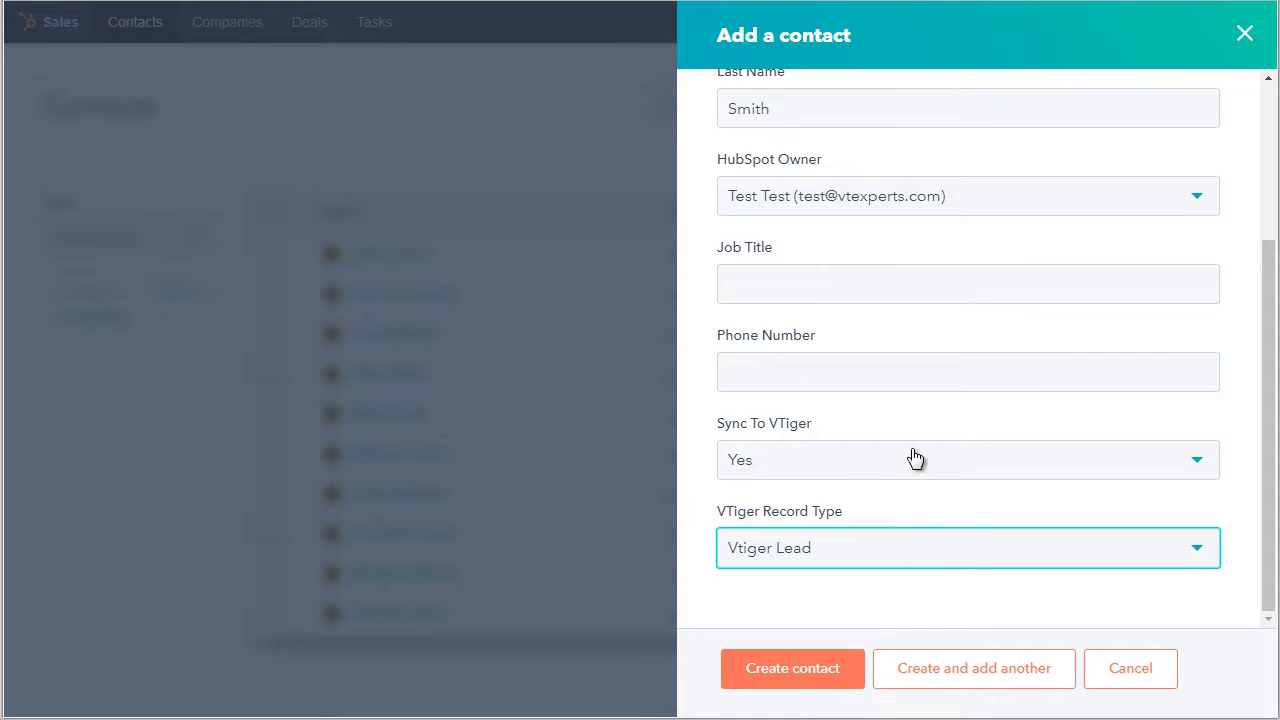
left_click(868, 457)
left_click(864, 457)
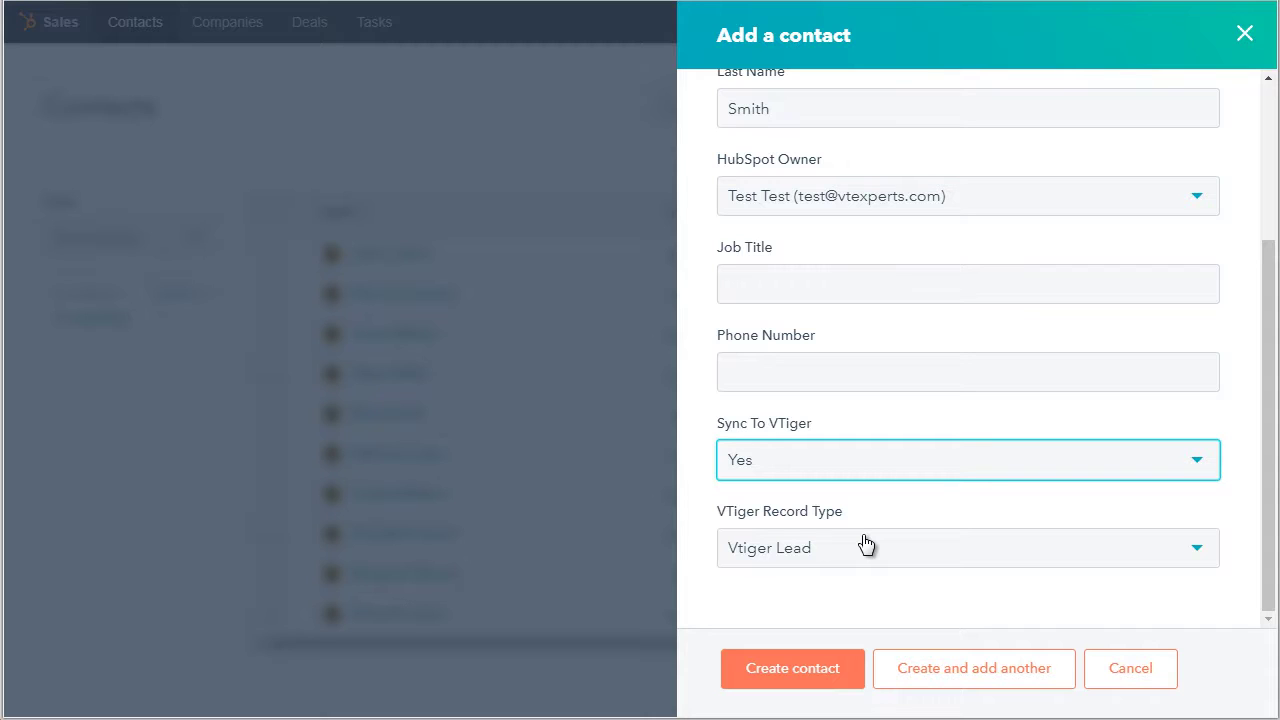
left_click(792, 664)
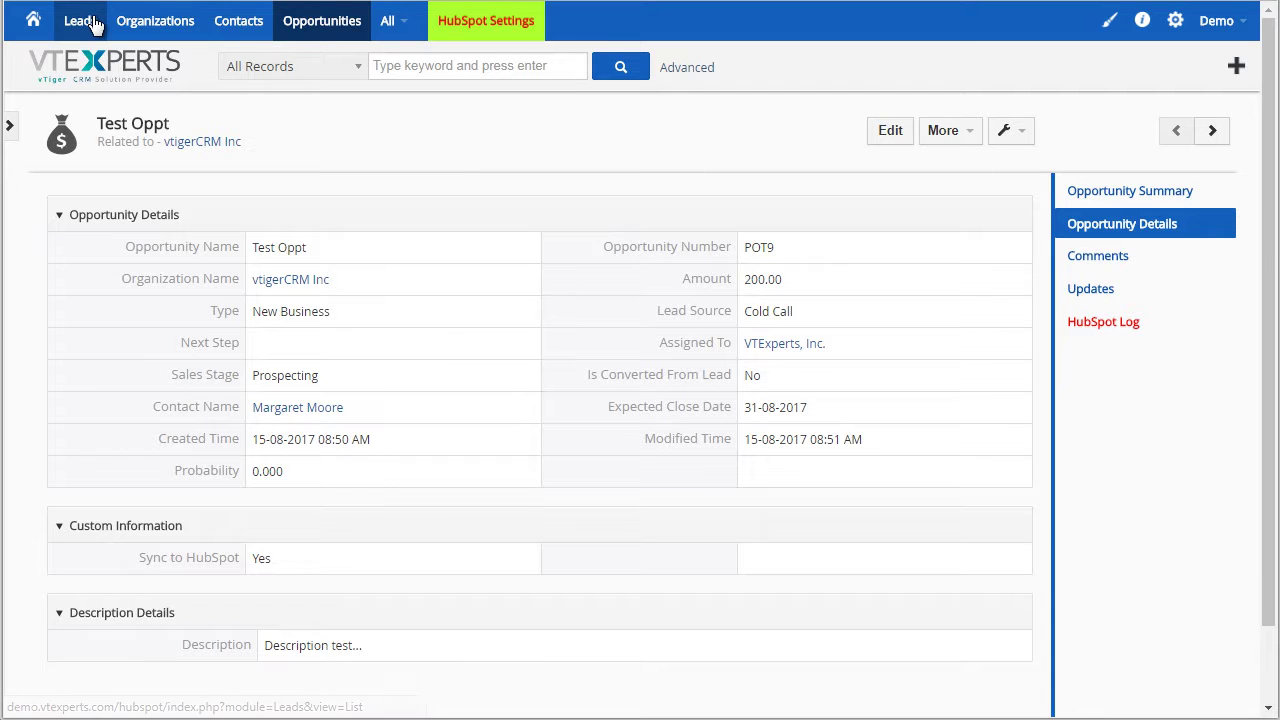
Open the newly synced lead, check its Success entry in the HubSpot Log, and show its embedded HubSpot record
left_click(90, 21)
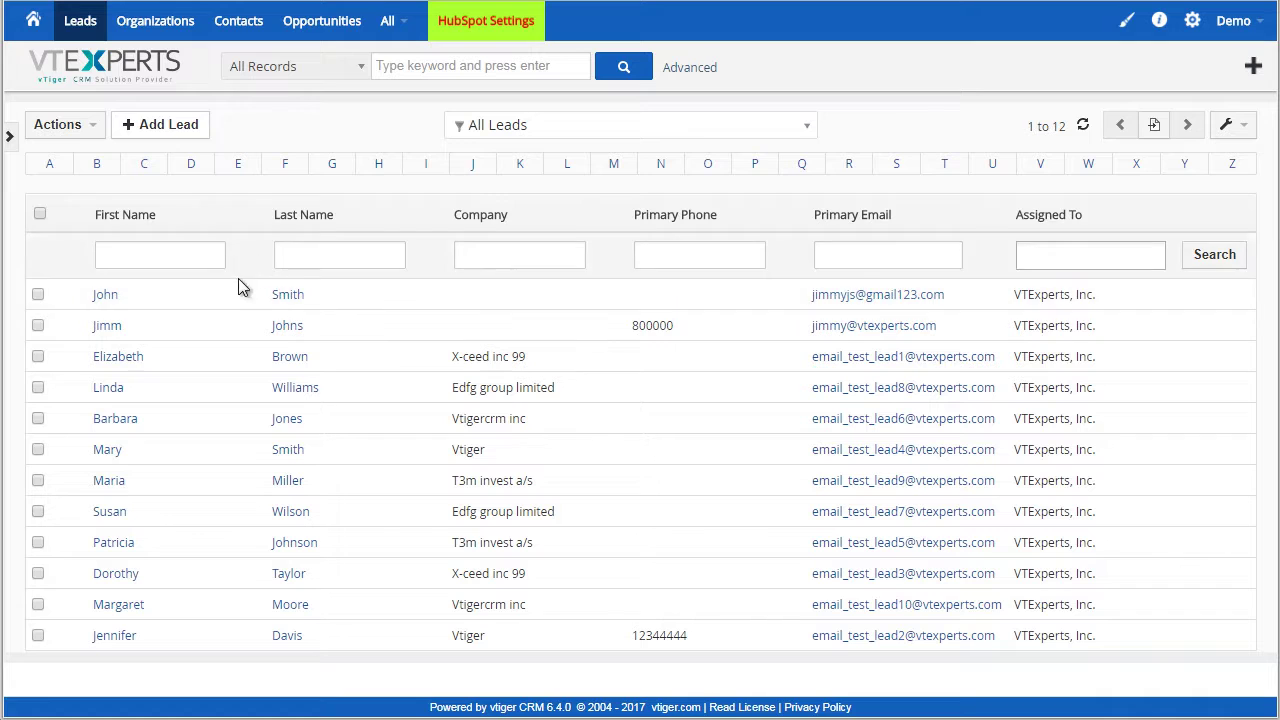
left_click(288, 295)
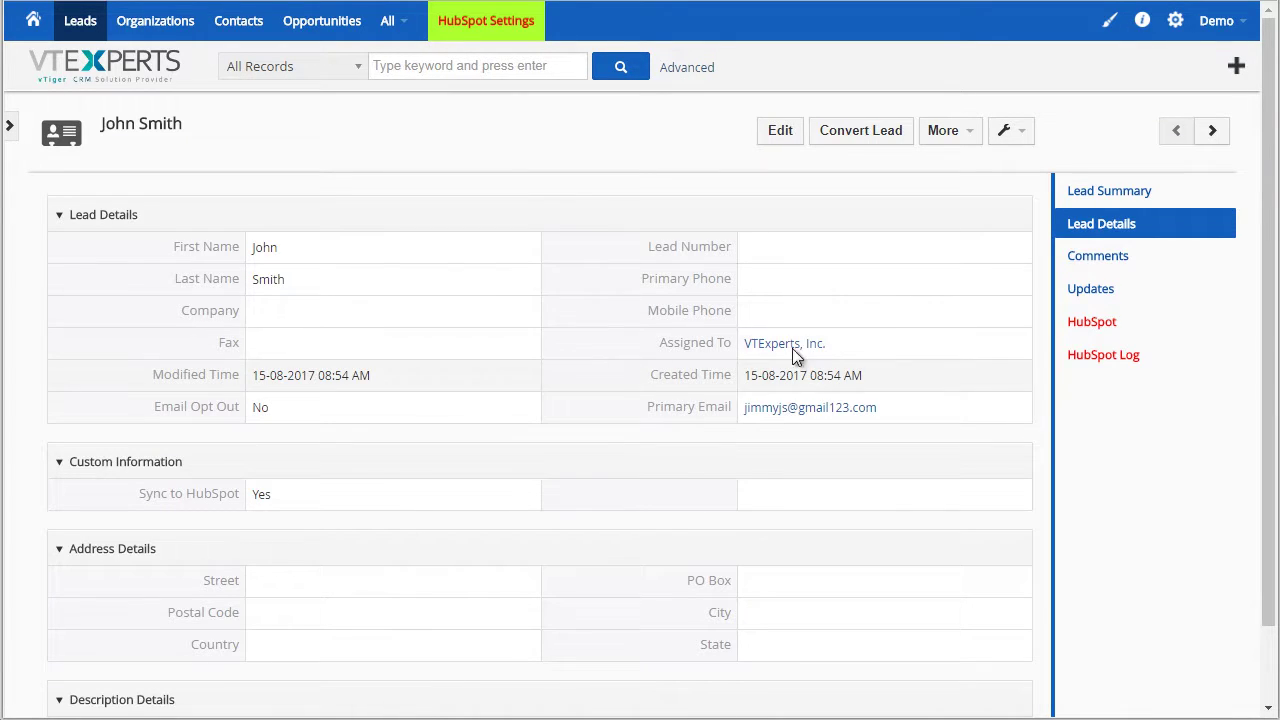
left_click(1122, 362)
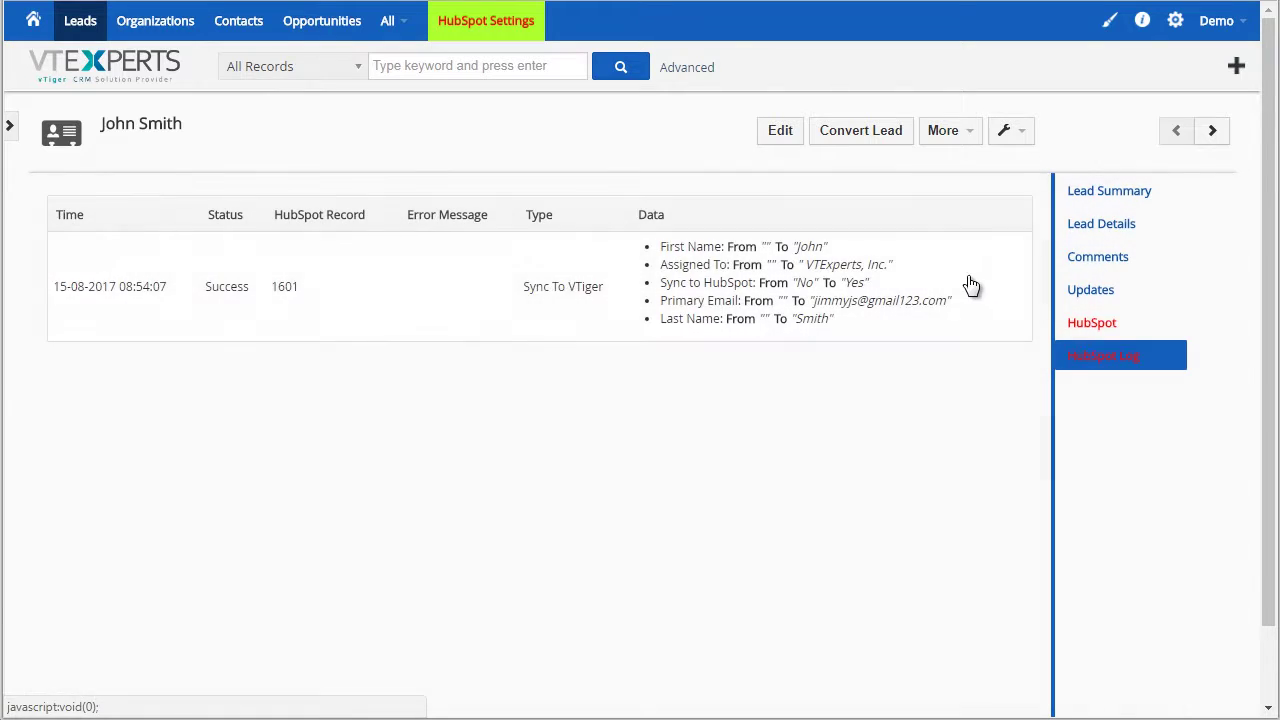
left_click(1116, 322)
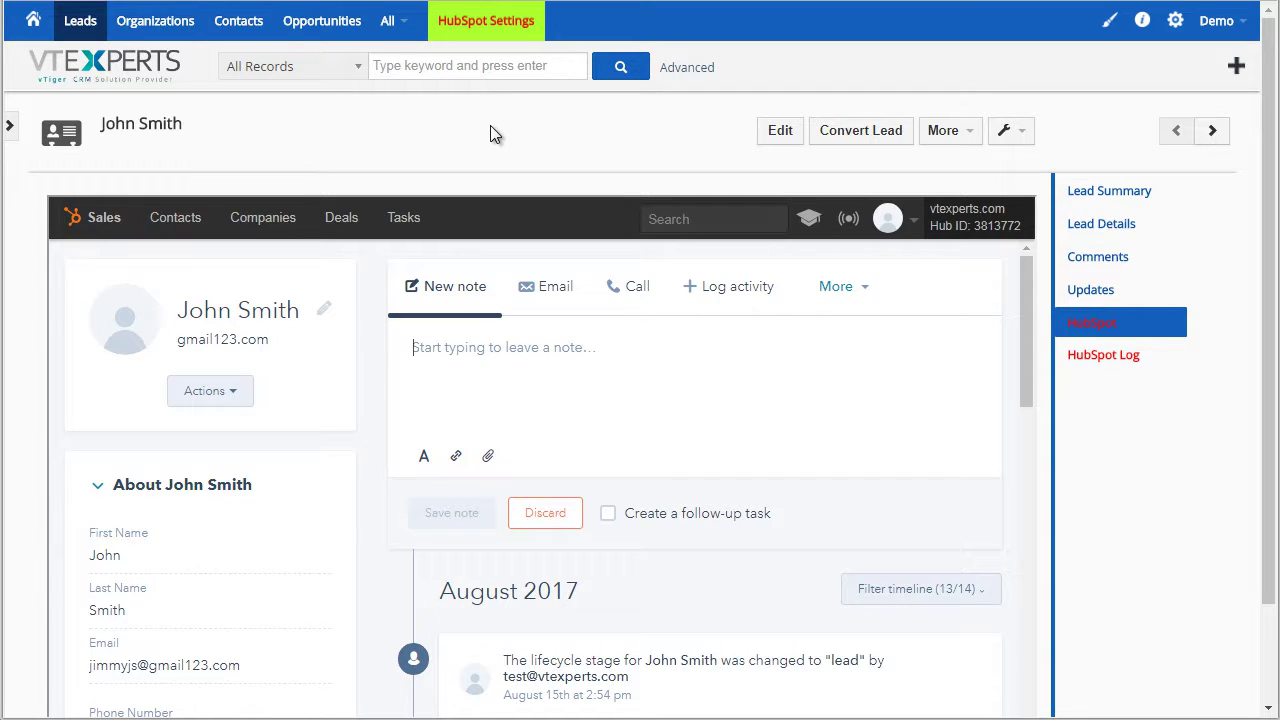
Open HubSpot Settings and review the Organizations mapping choices for Billing City and City
left_click(499, 25)
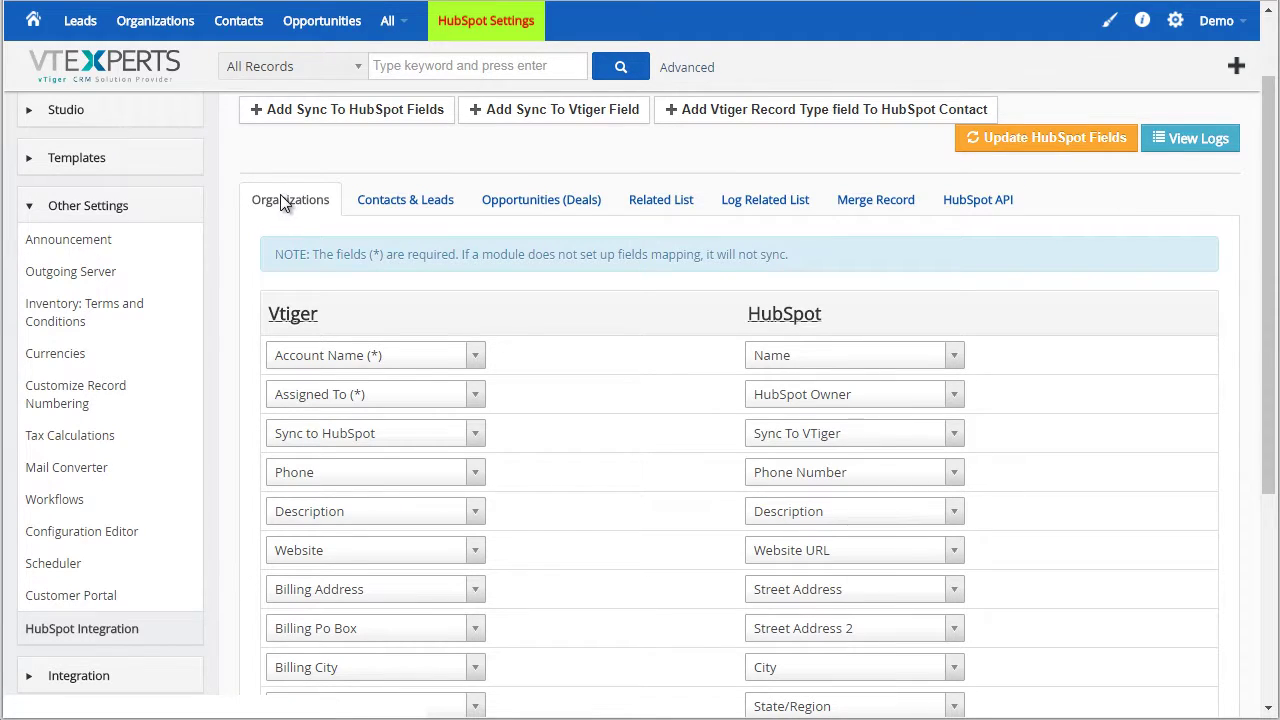
scroll(280, 195, "down", 4)
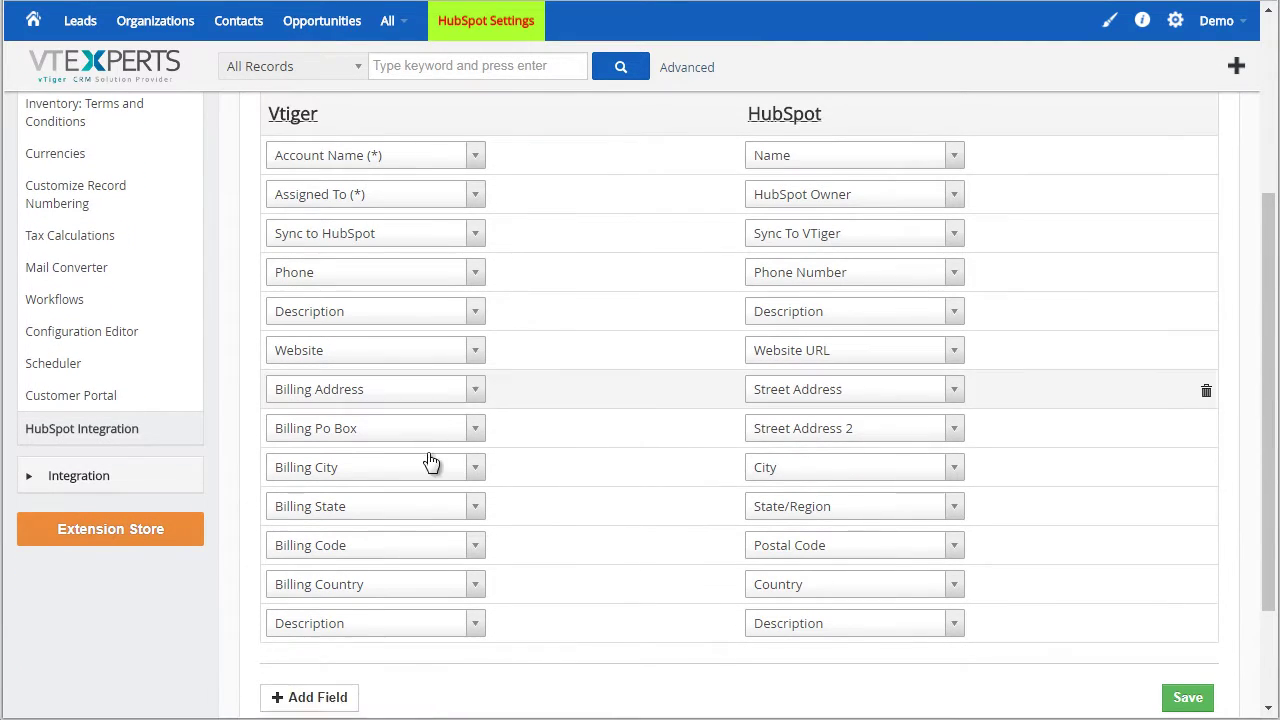
left_click(455, 470)
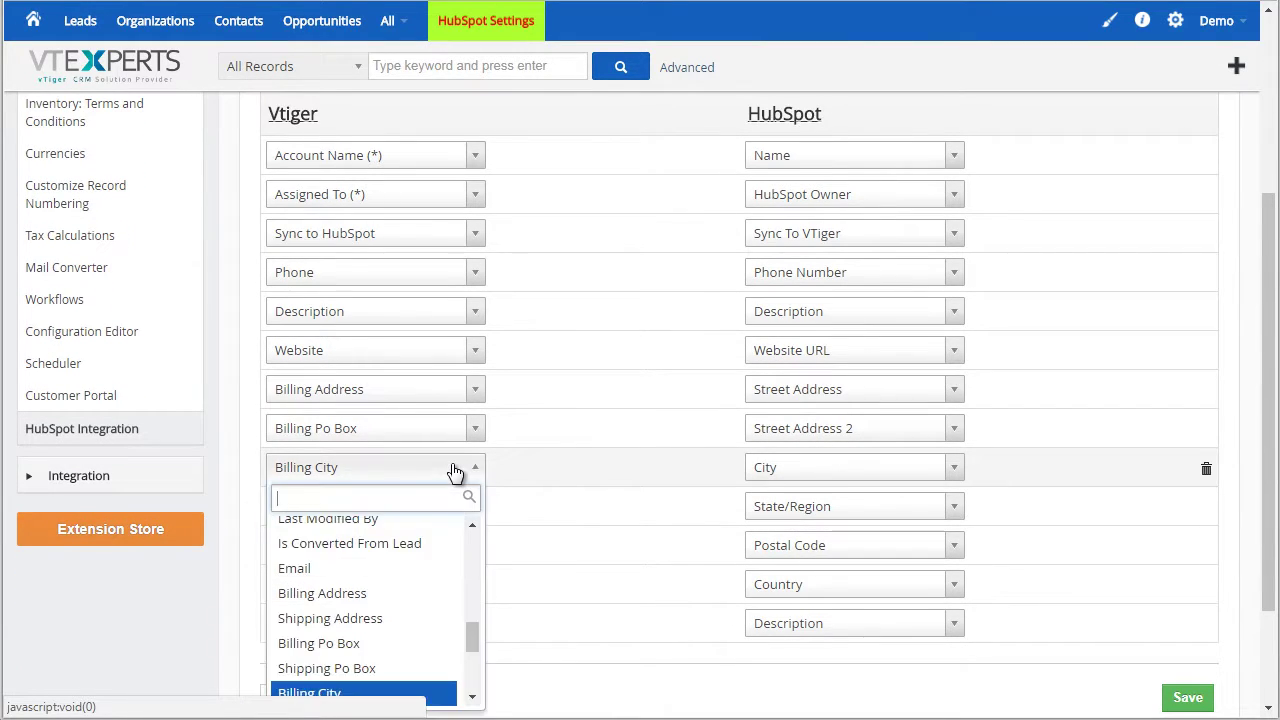
left_click(535, 480)
left_click(777, 478)
scroll(829, 503, "up", 1)
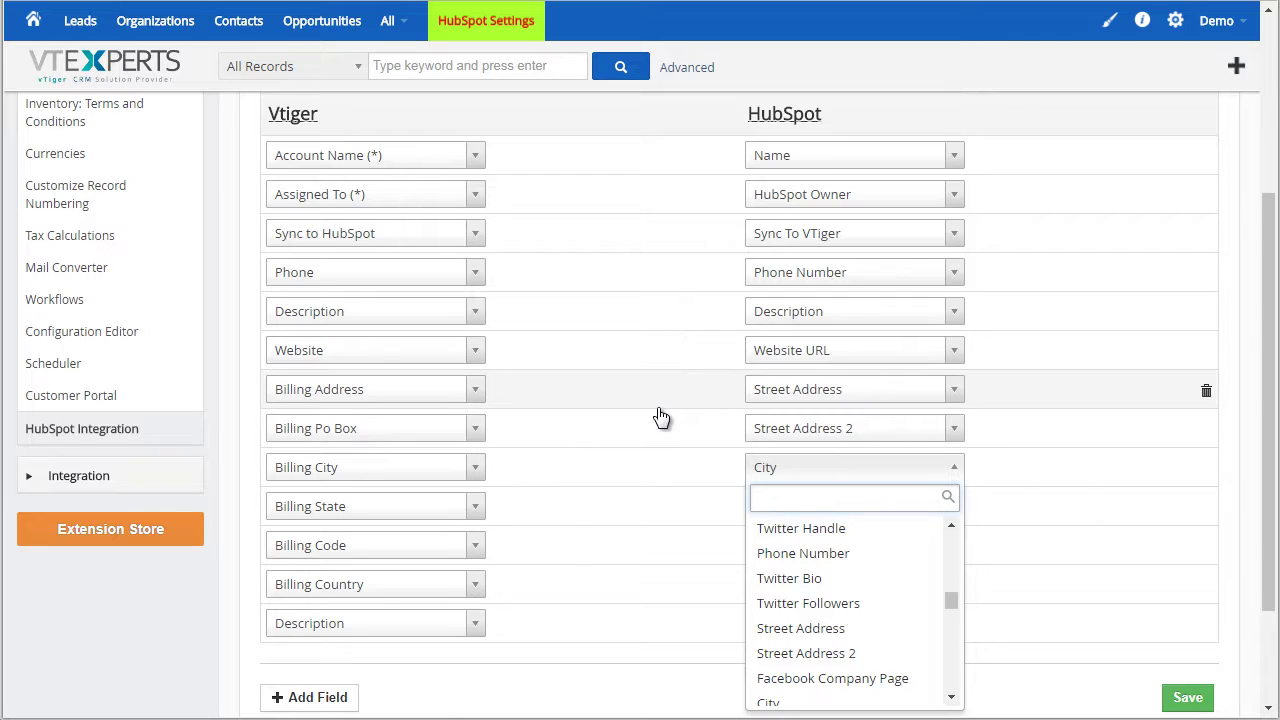
scroll(660, 416, "up", 4)
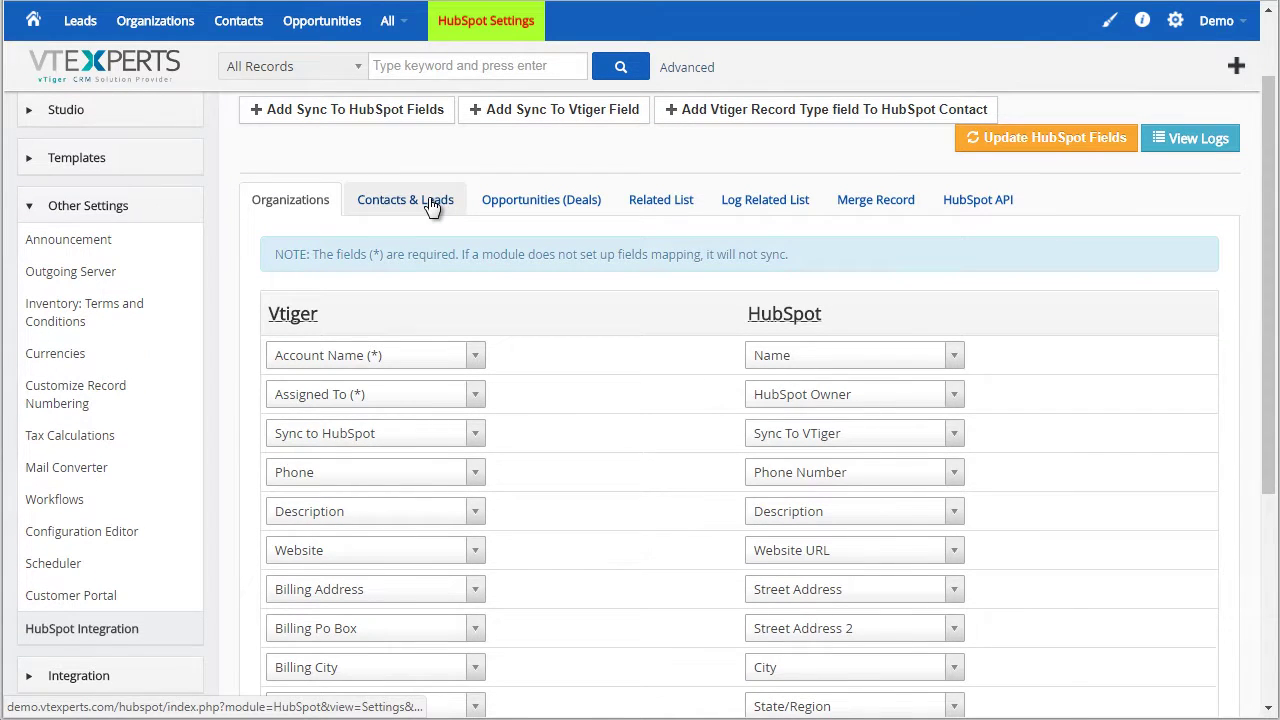
Show the Contacts & Leads field mapping and scroll through its field pairs
left_click(430, 201)
scroll(544, 323, "down", 1)
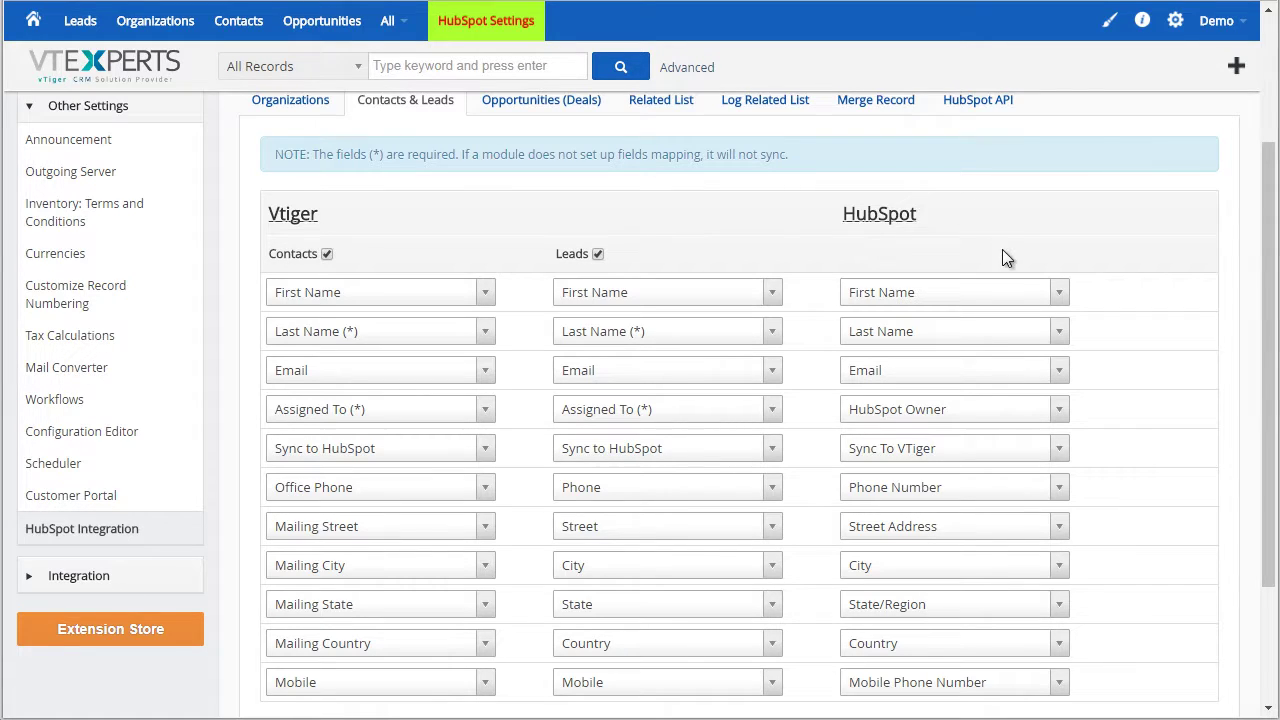
scroll(600, 254, "down", 1)
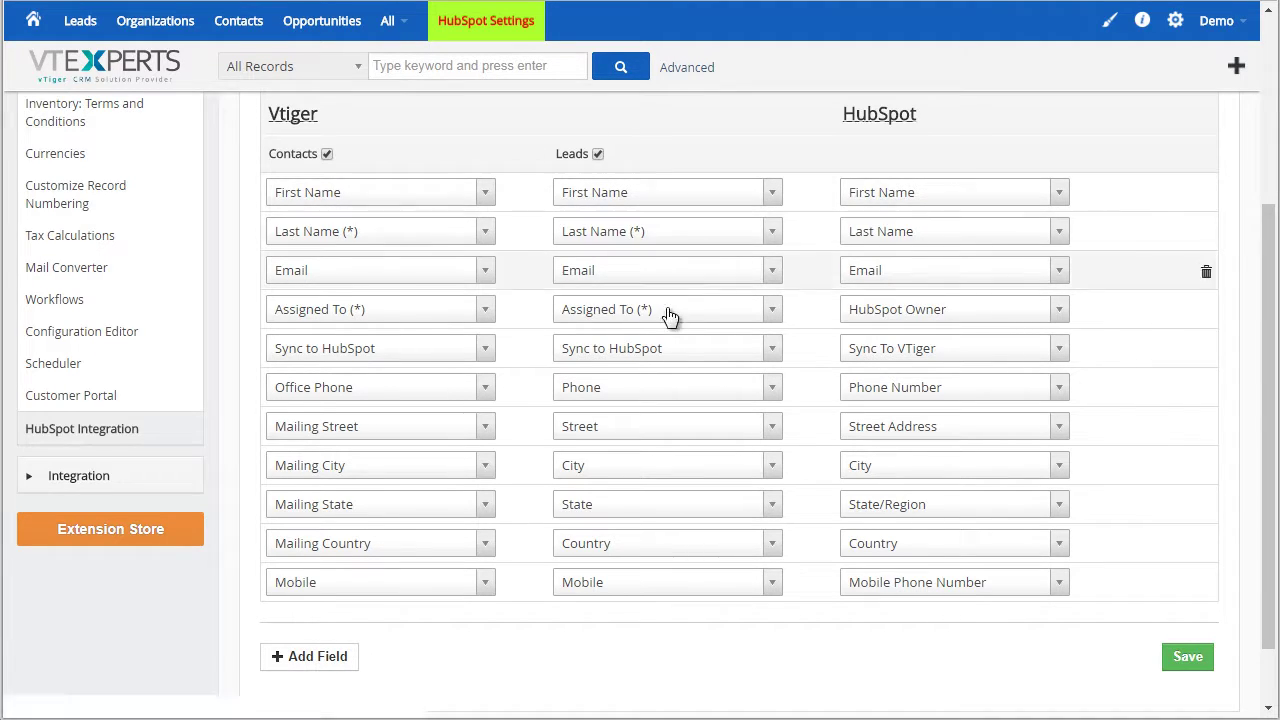
scroll(685, 388, "up", 2)
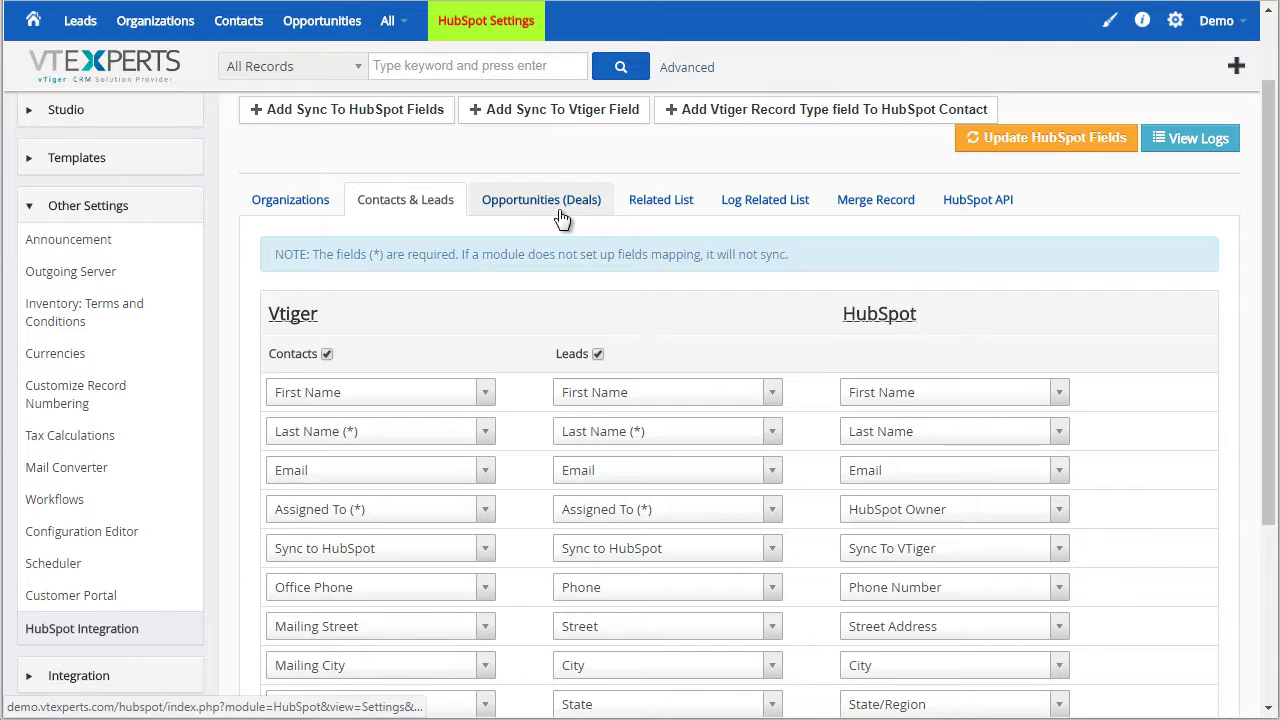
Review the Opportunities (Deals) mapping, Related List and Log Related List settings
left_click(500, 205)
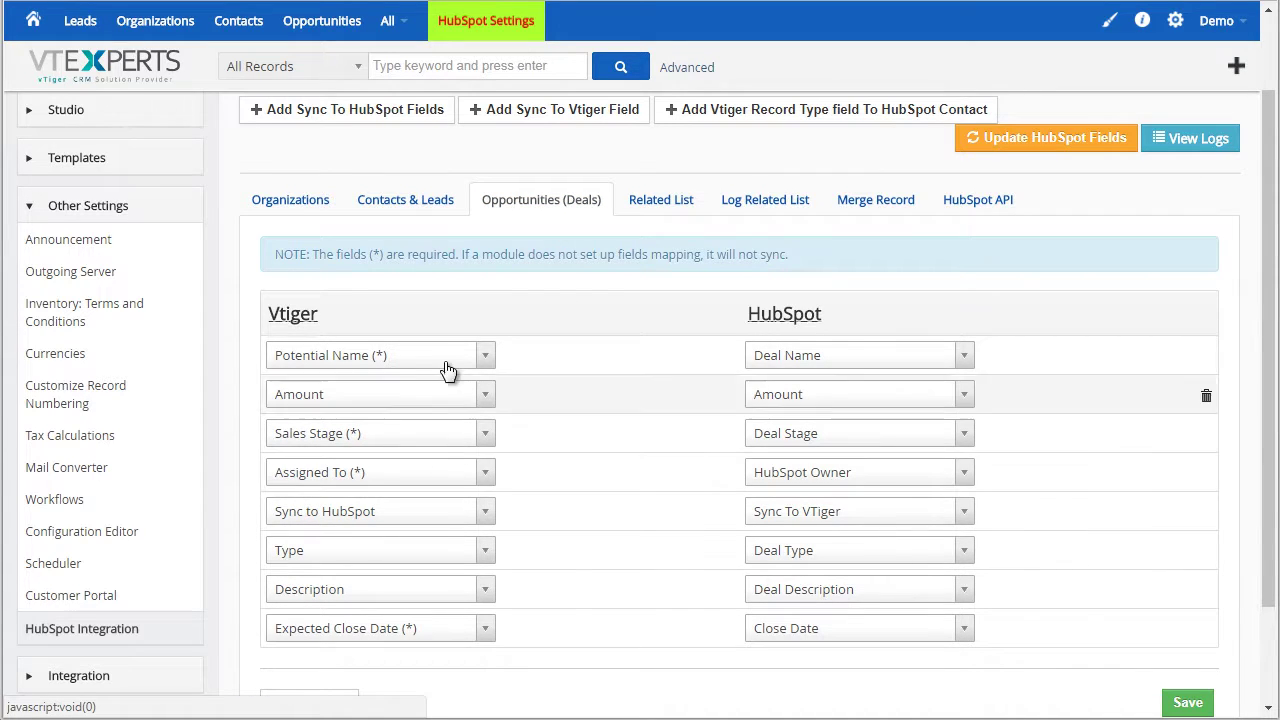
left_click(654, 204)
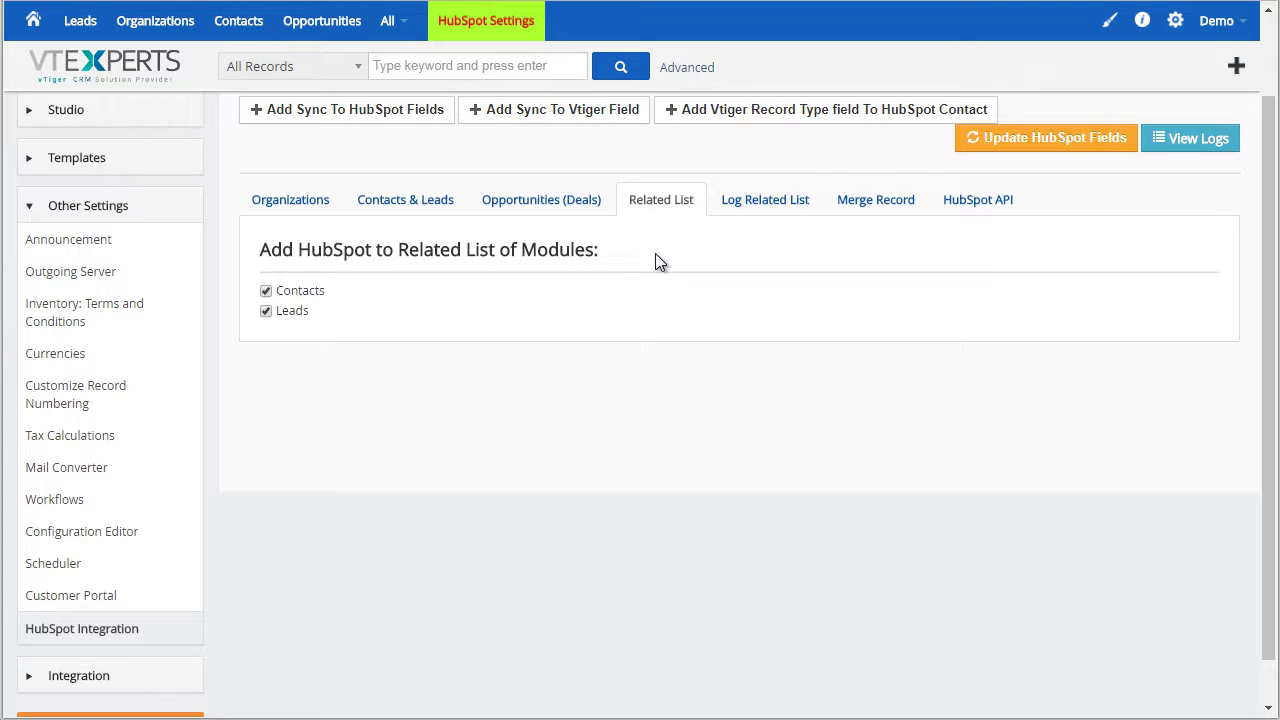
left_click(757, 208)
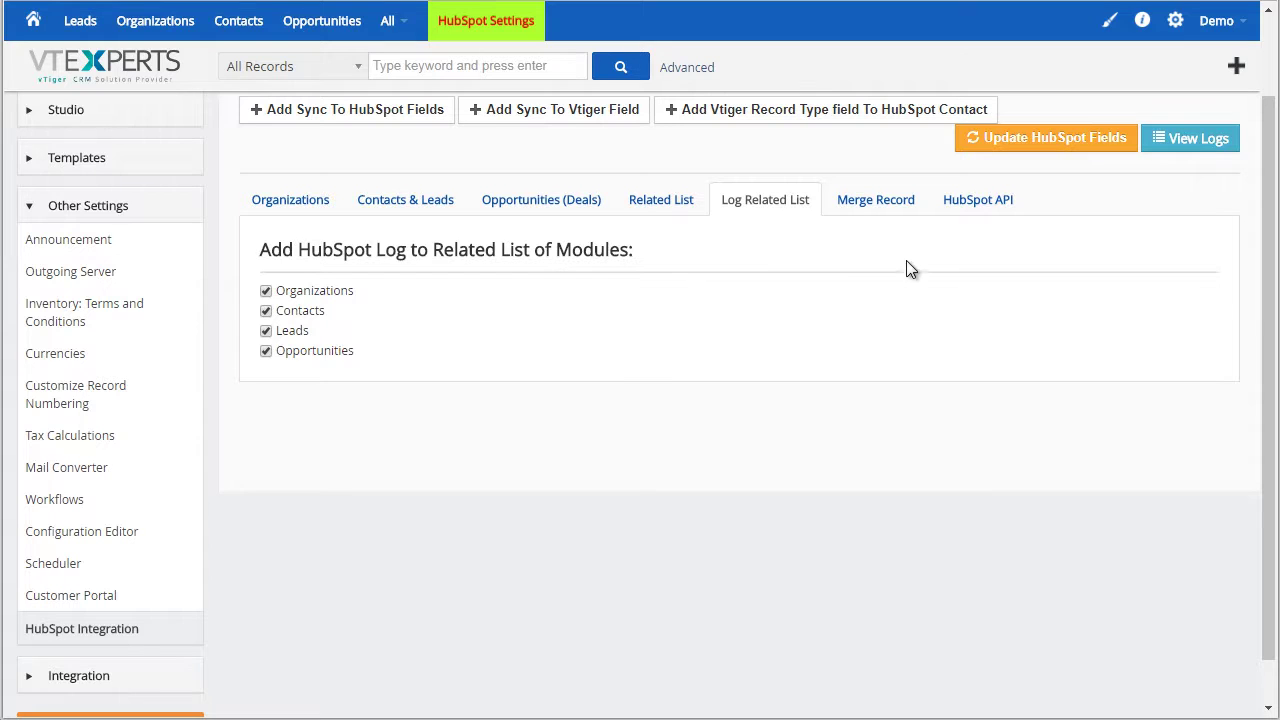
View the Merge Record settings and check the Primary Record choices, leaving HubSpot as primary
left_click(860, 212)
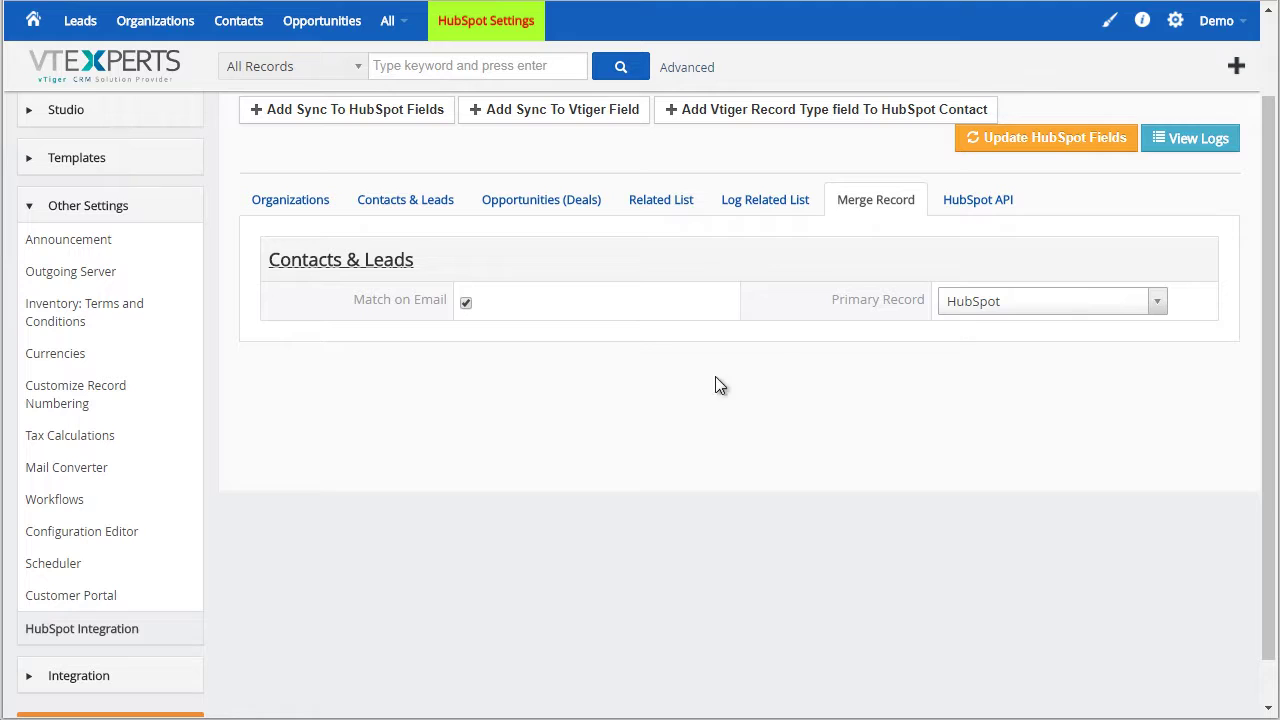
left_click(983, 303)
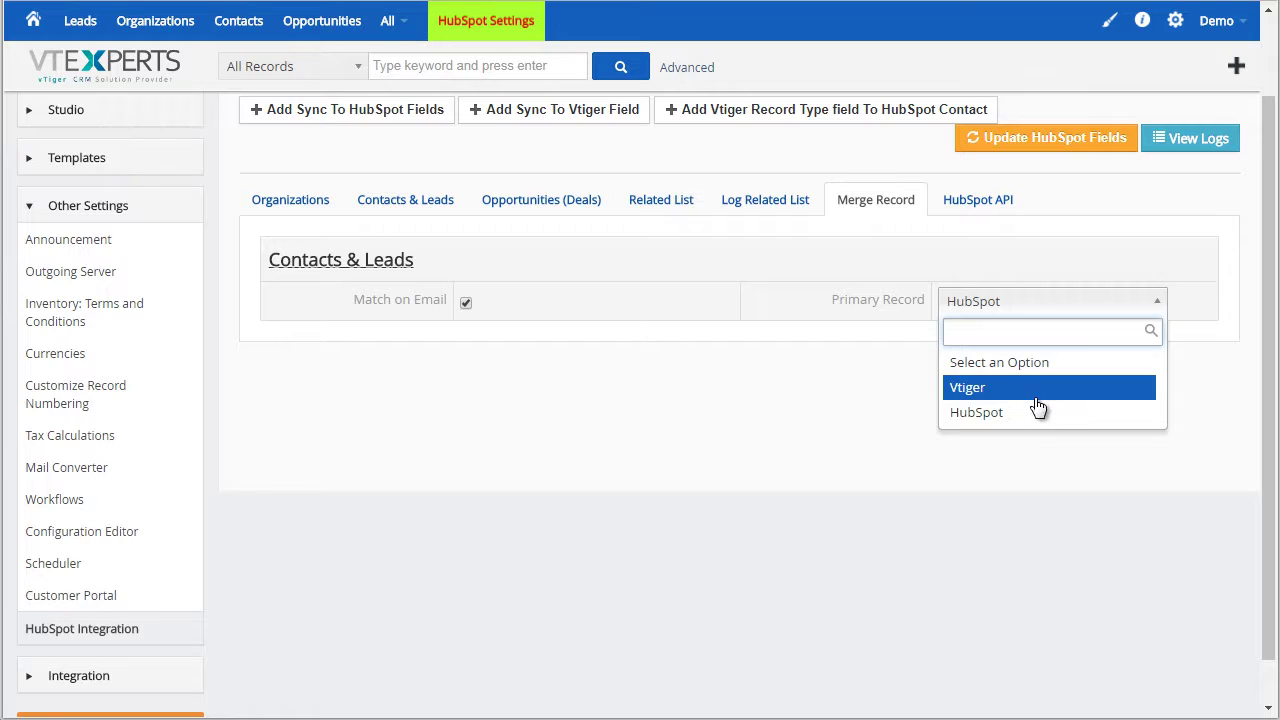
left_click(835, 256)
scroll(1123, 257, "up", 1)
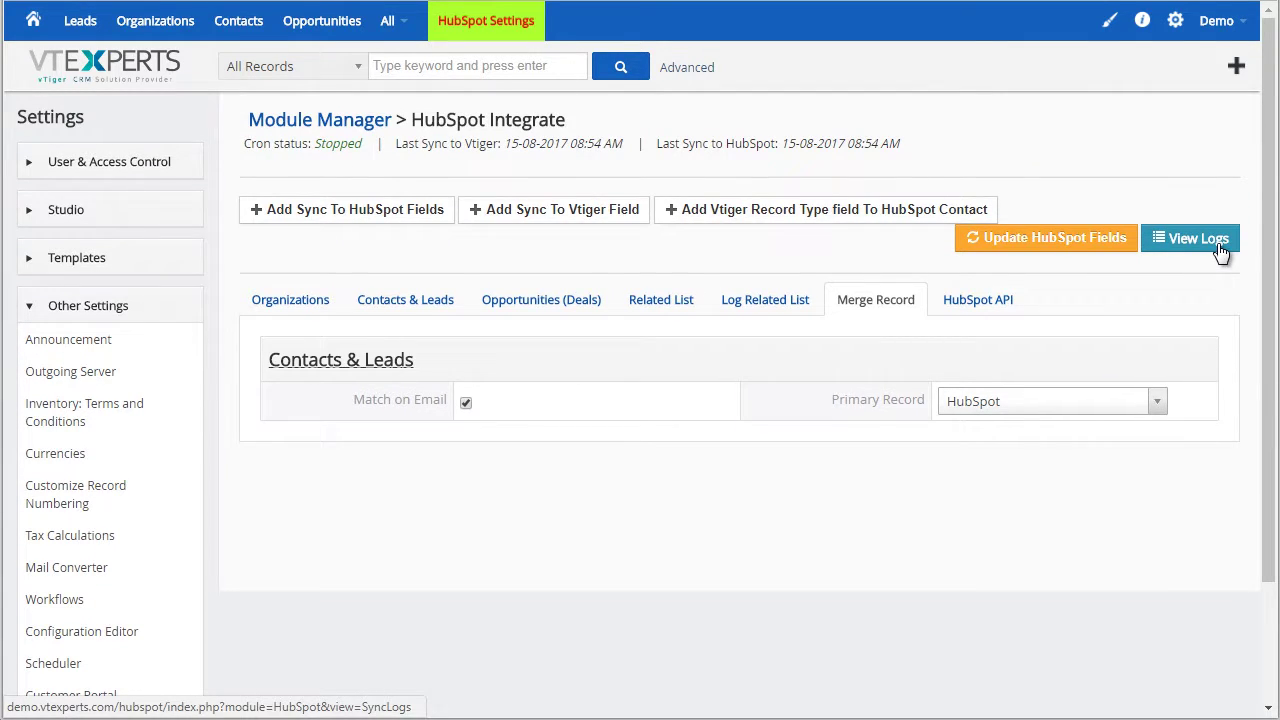
Open View Logs and scroll the Data sync log of synced leads, potentials and contacts
left_click(1220, 250)
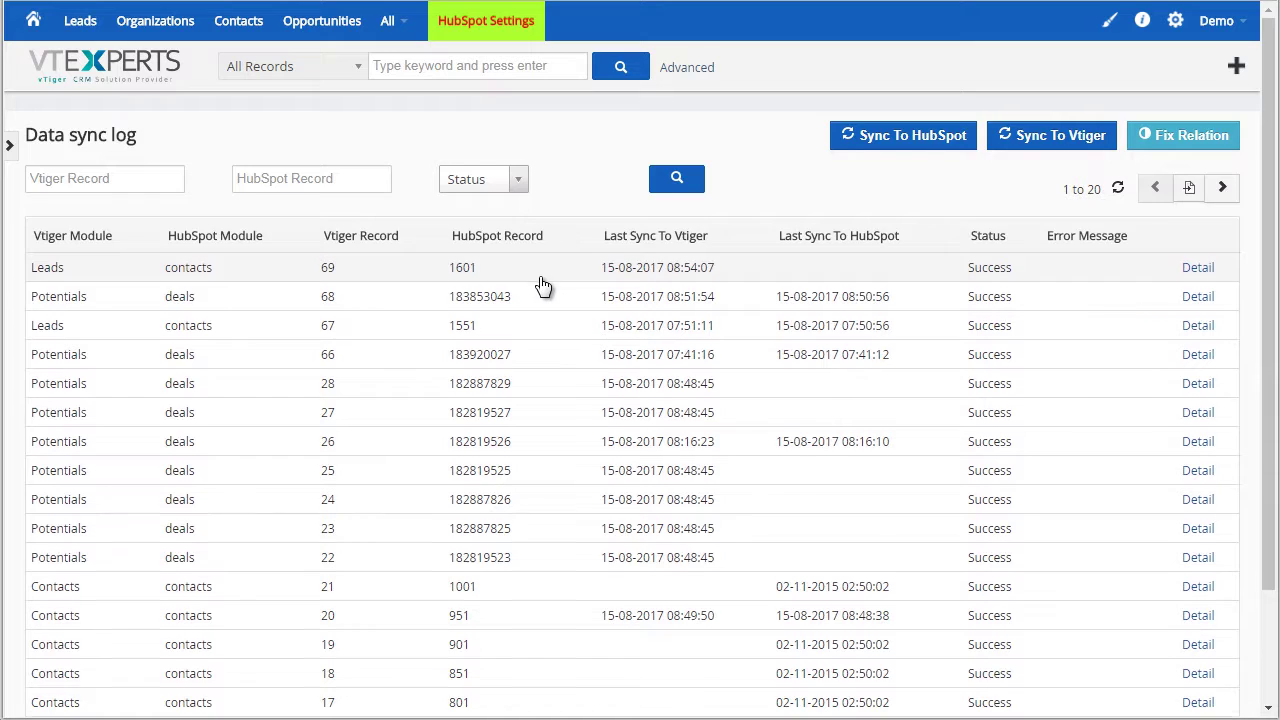
scroll(560, 295, "down", 2)
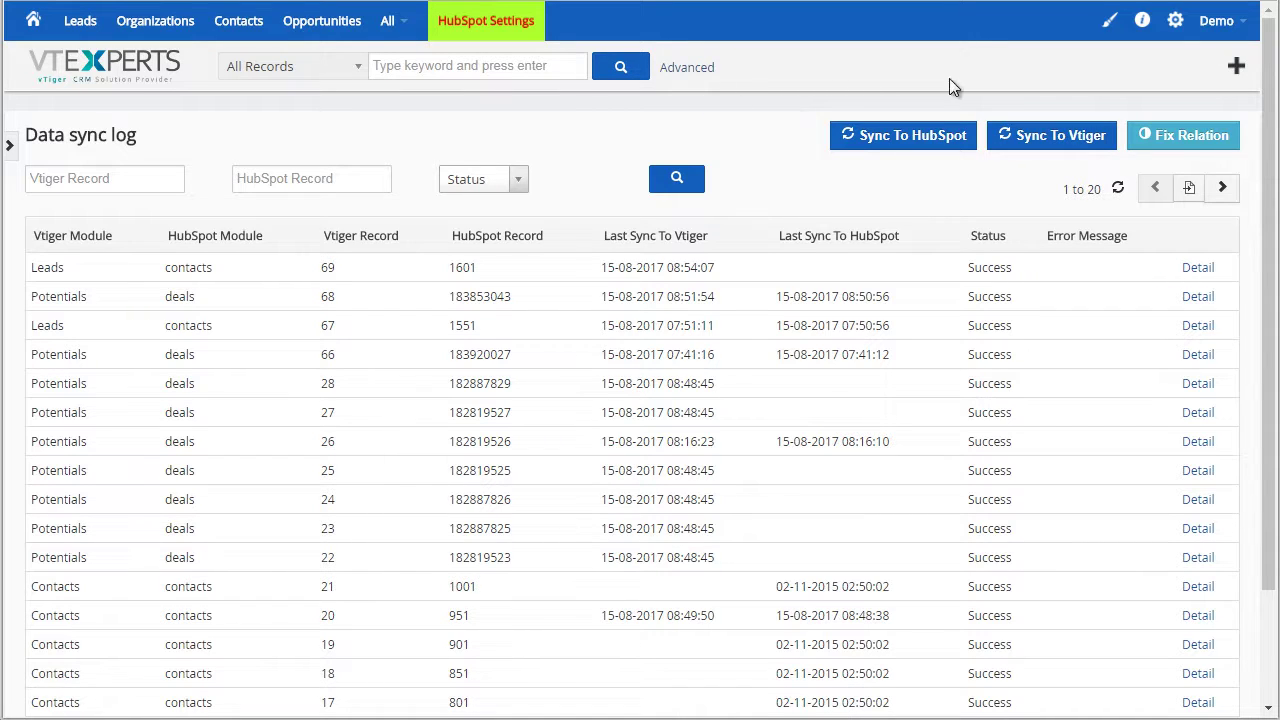
Go to CRM Settings and open the Scheduler's cron jobs list
left_click(1180, 32)
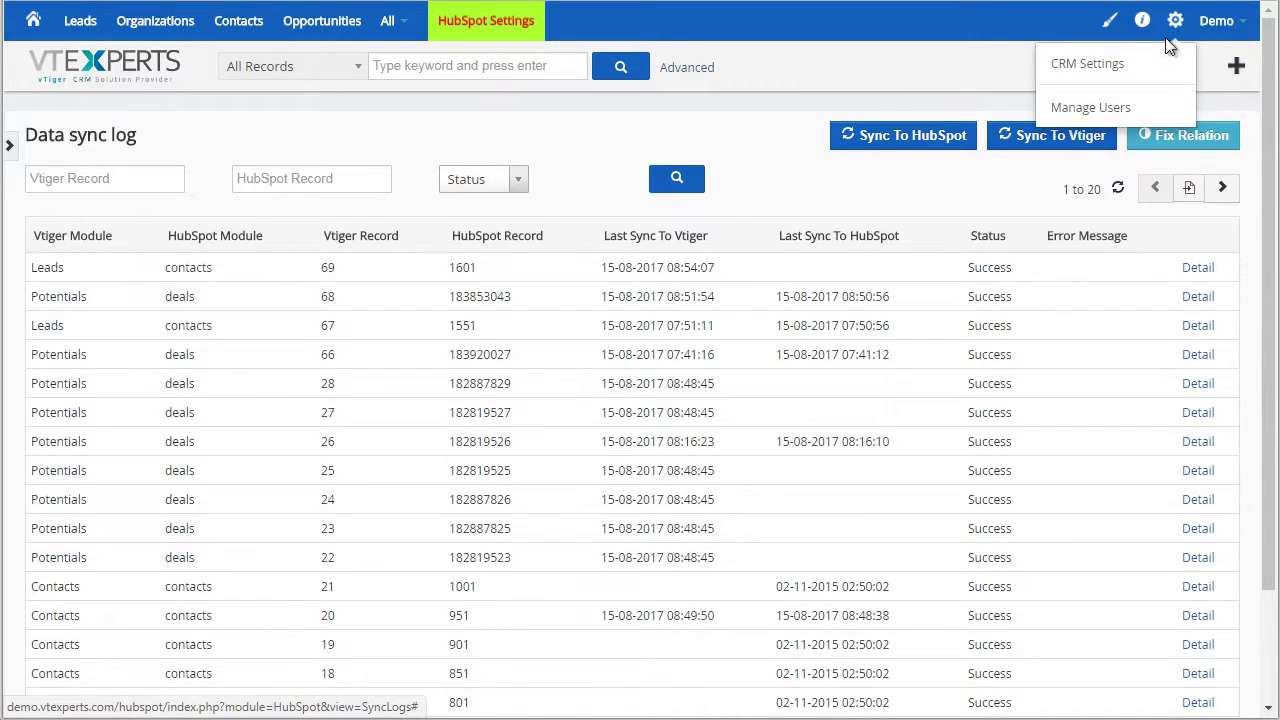
left_click(1140, 64)
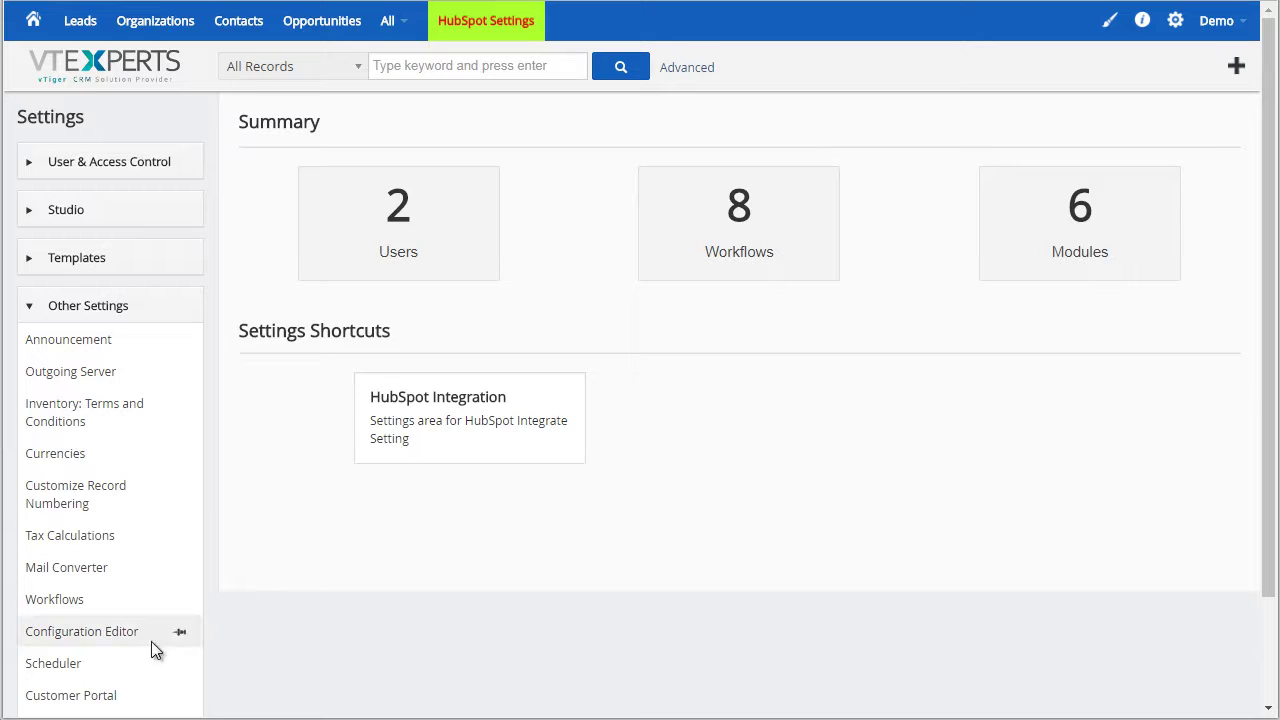
left_click(62, 664)
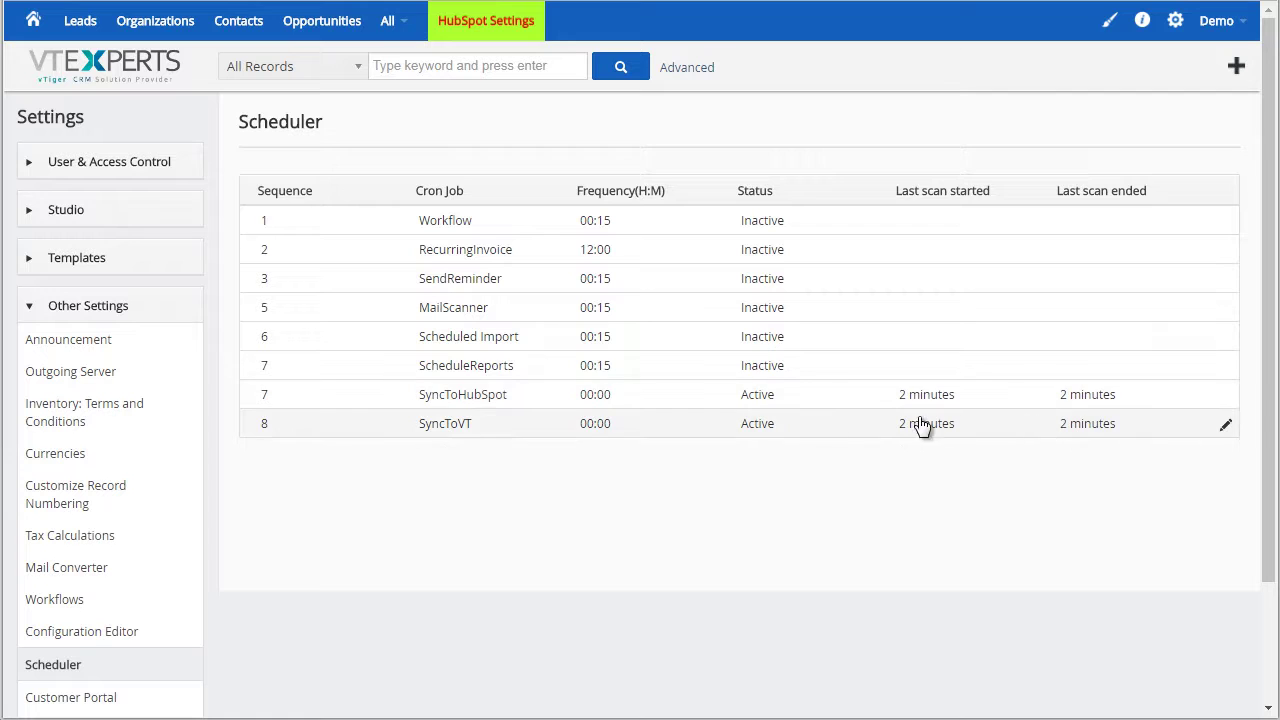
Edit the SyncToVT job, try Inactive status, then cancel so it stays Active
left_click(1230, 427)
left_click(709, 133)
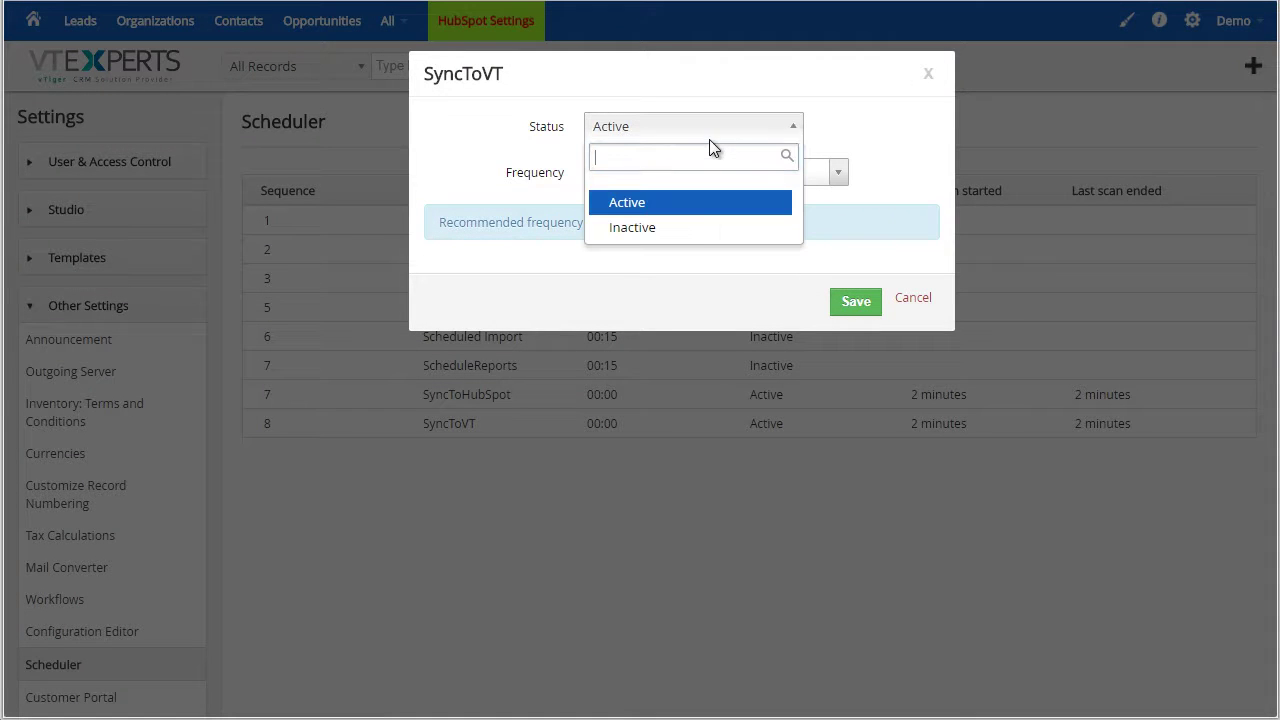
left_click(697, 228)
left_click(910, 300)
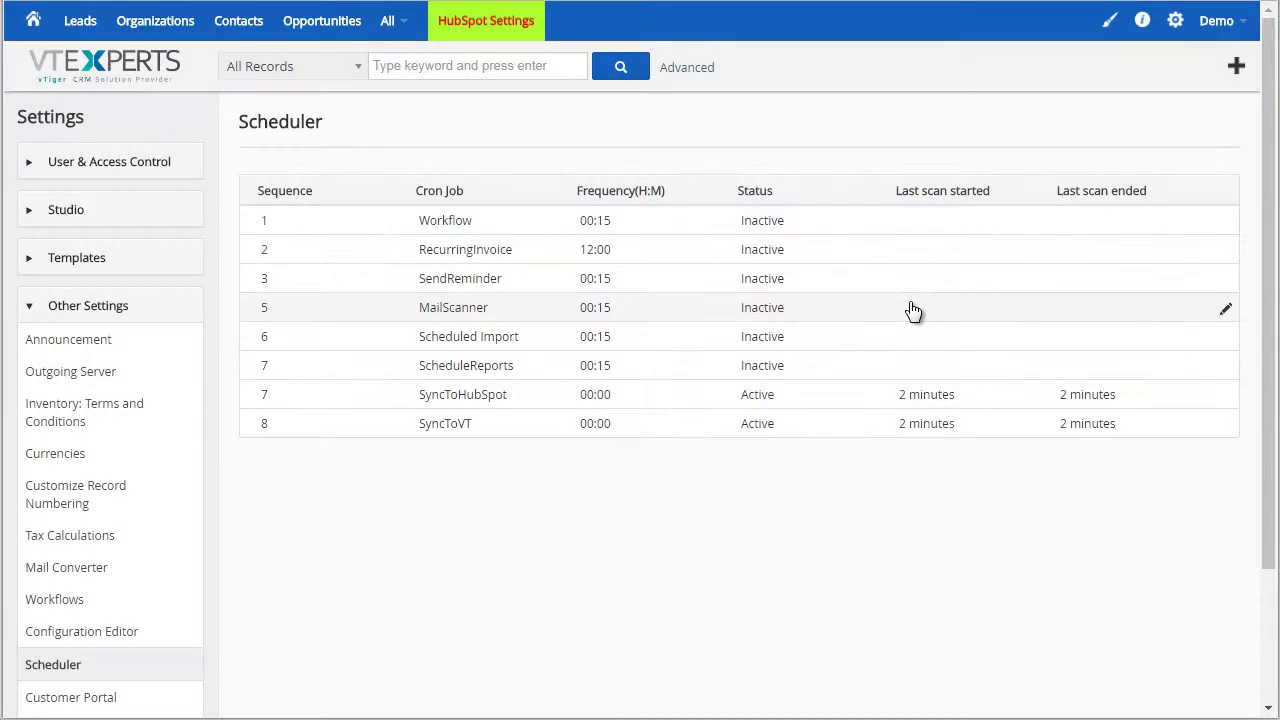